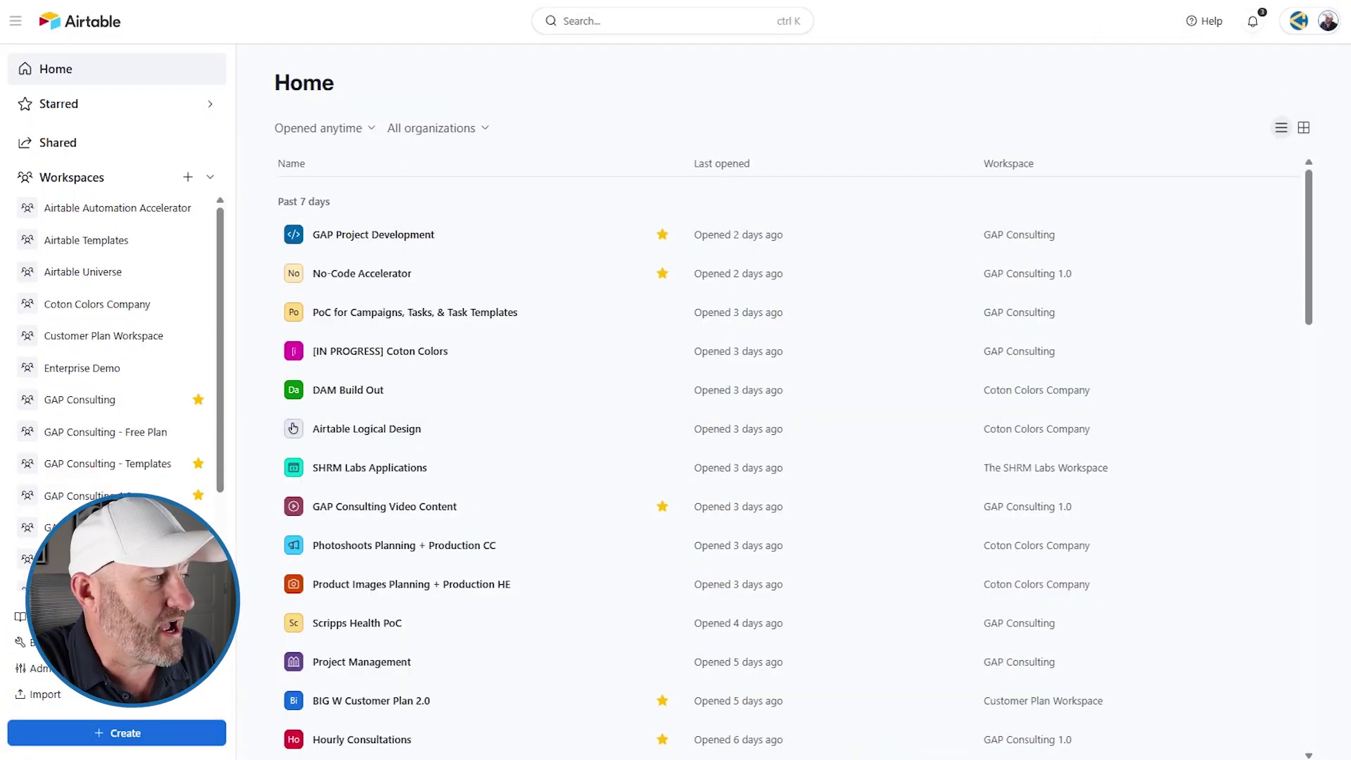
Start a new Airtable app using the 'Build an app with Omni' option
left_click(124, 733)
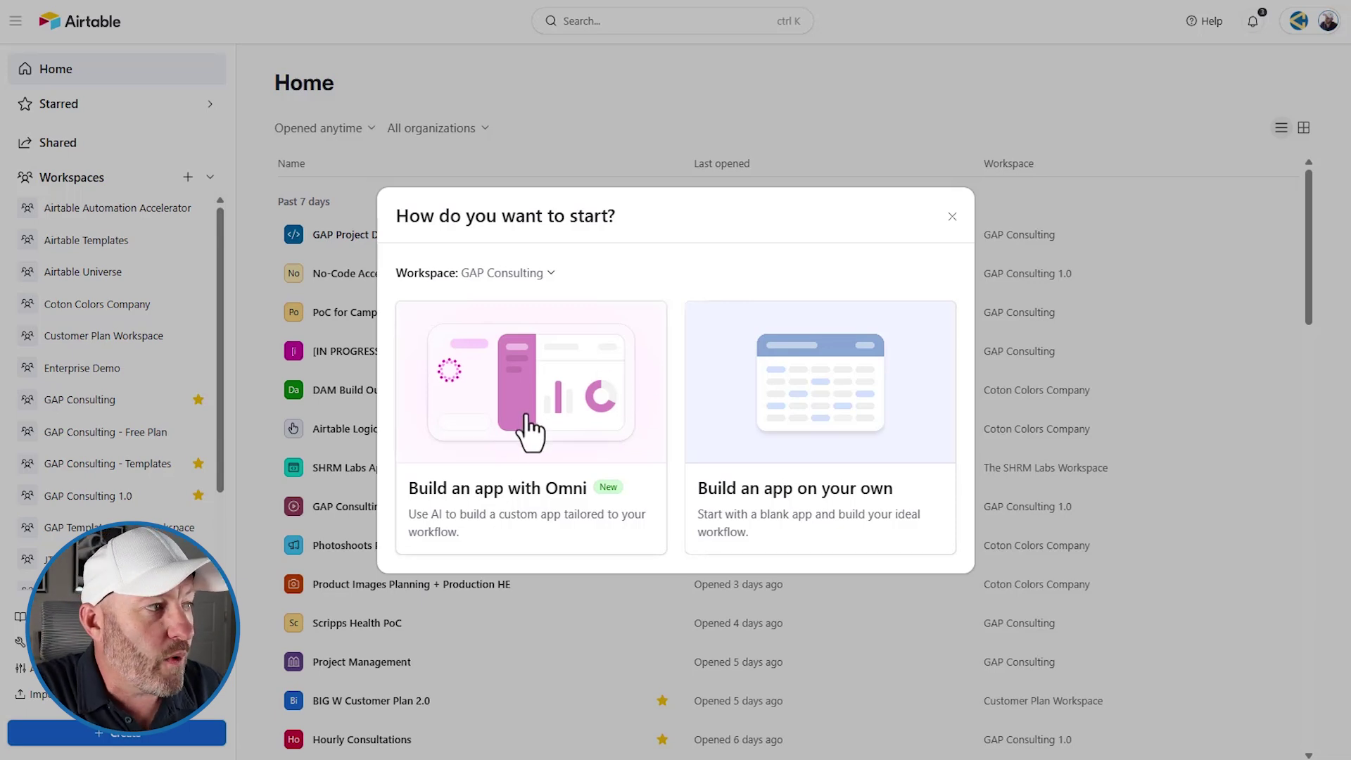
left_click(503, 531)
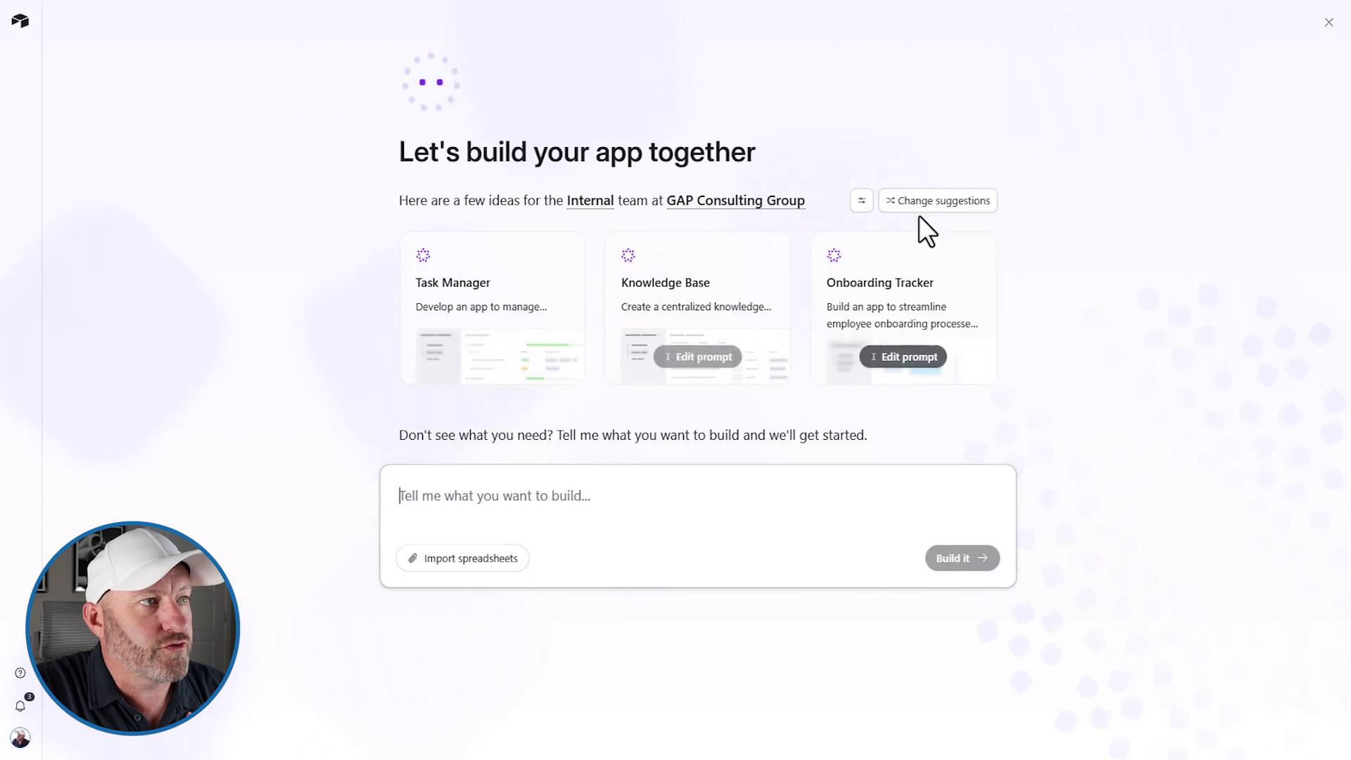
Refresh Omni's app ideas twice to get Meeting Scheduler, Communication Hub and Performance Tracker
left_click(943, 201)
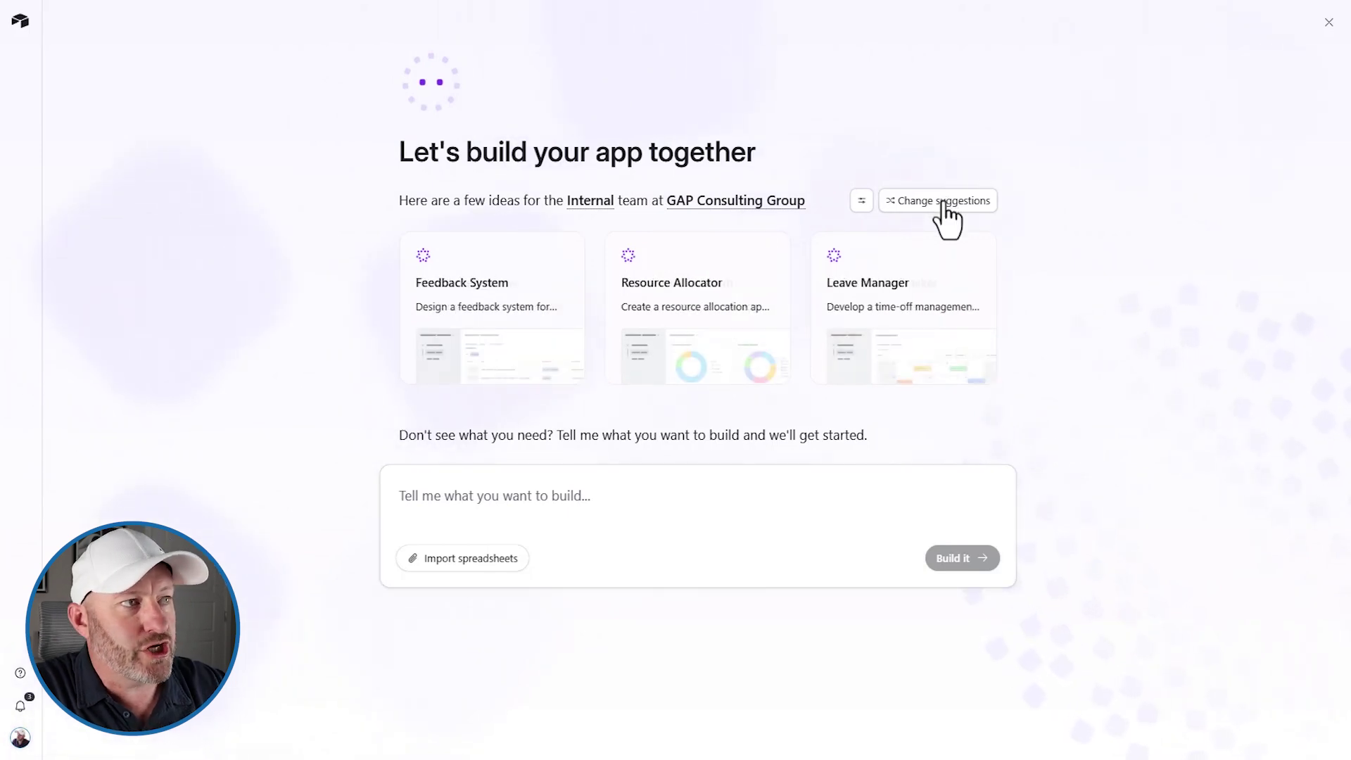
left_click(942, 200)
mouse_move(910, 308)
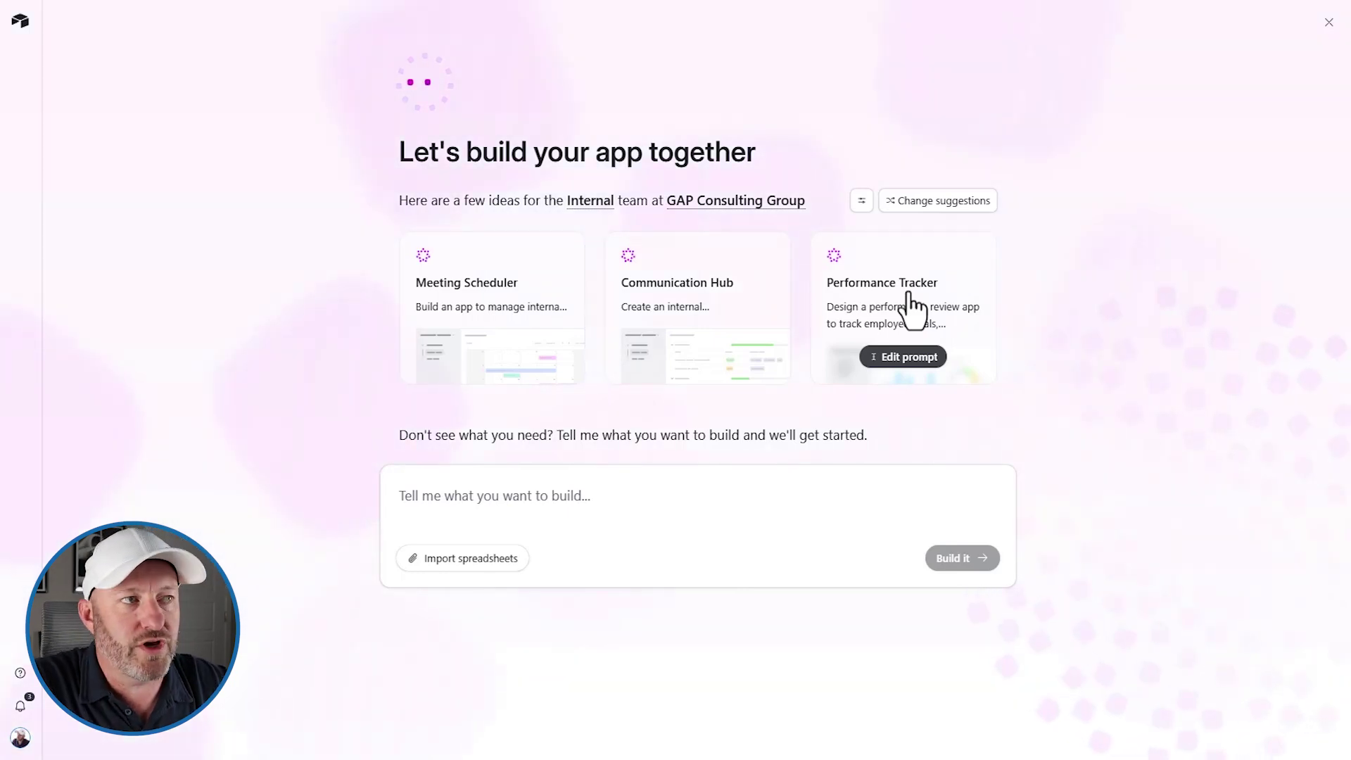
left_click(520, 503)
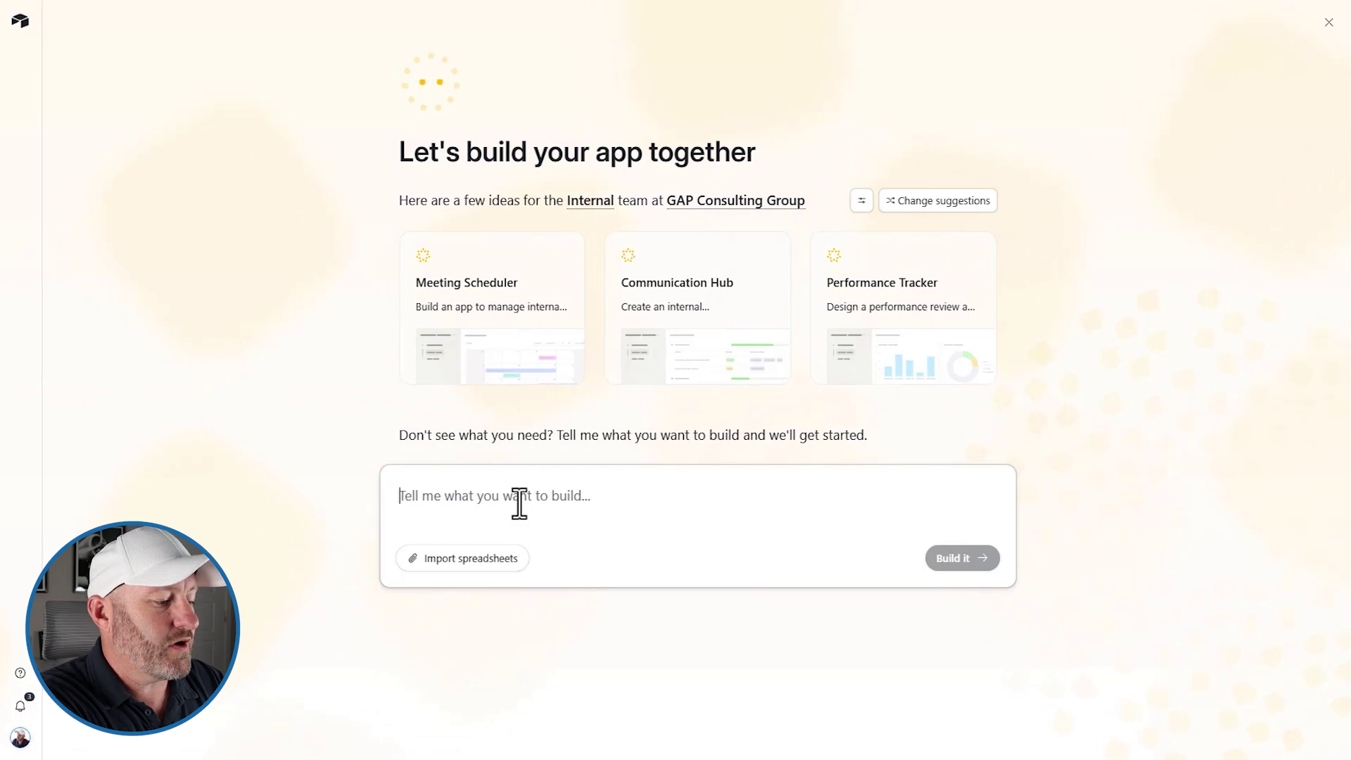
Submit a CRM request tracking clients by account, their interactions and potential deals
left_click(519, 503)
type("w")
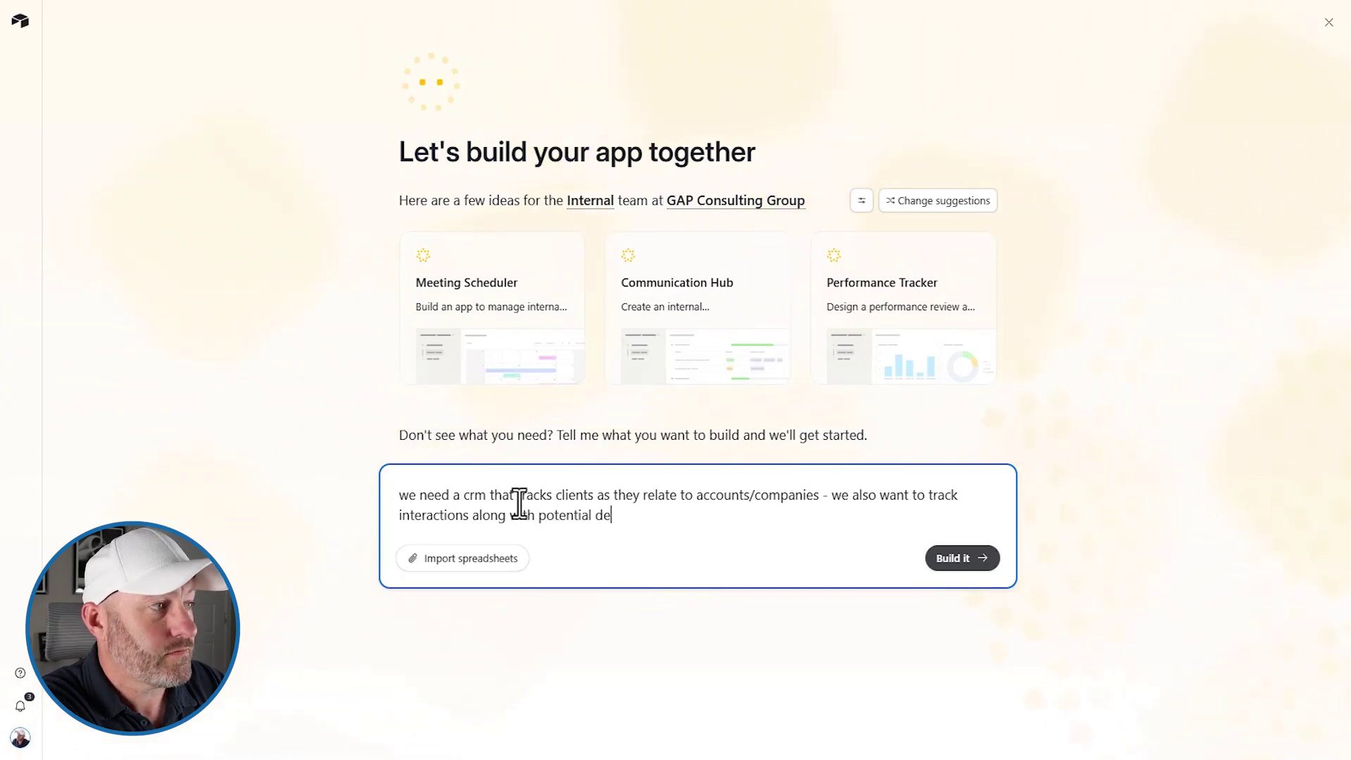
key("Return")
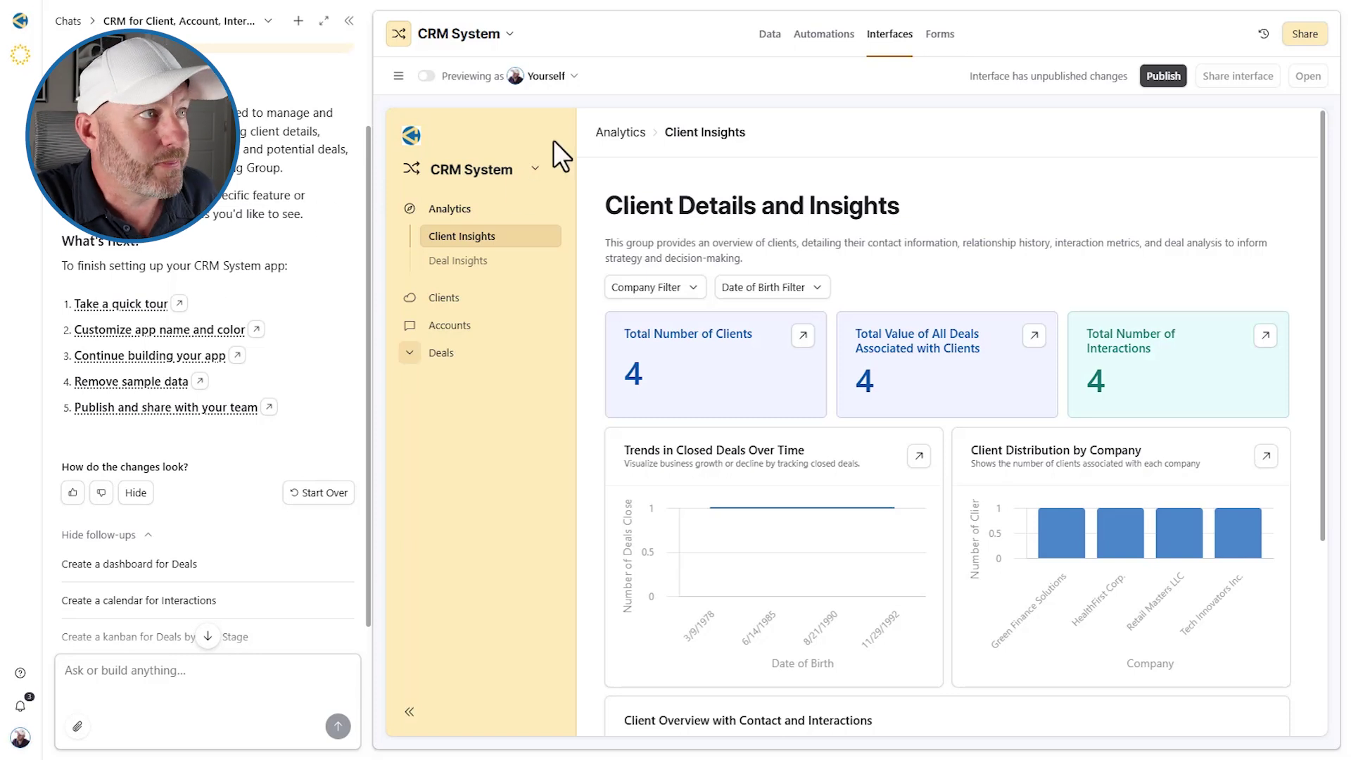
Browse the CRM's Data tables and Automations, then return to Interfaces
left_click(770, 35)
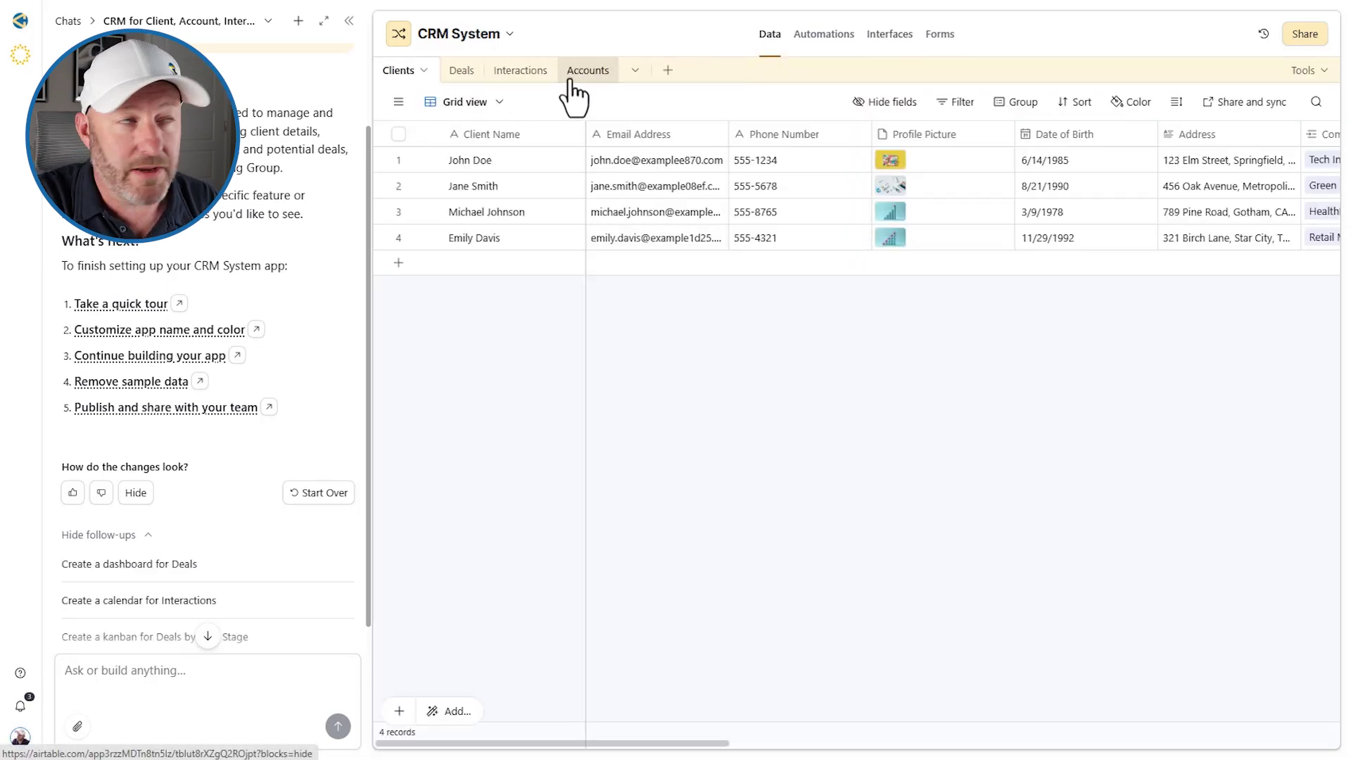
left_click(824, 34)
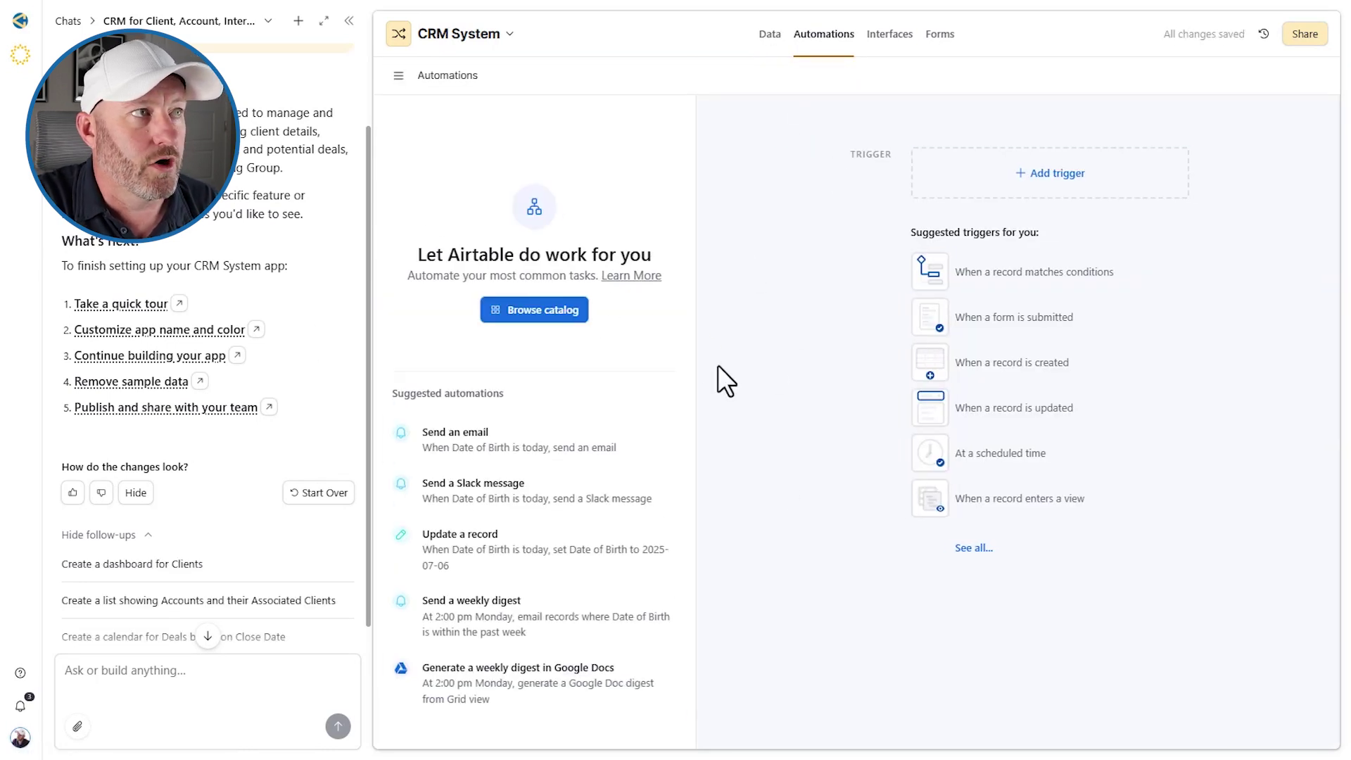
left_click(890, 34)
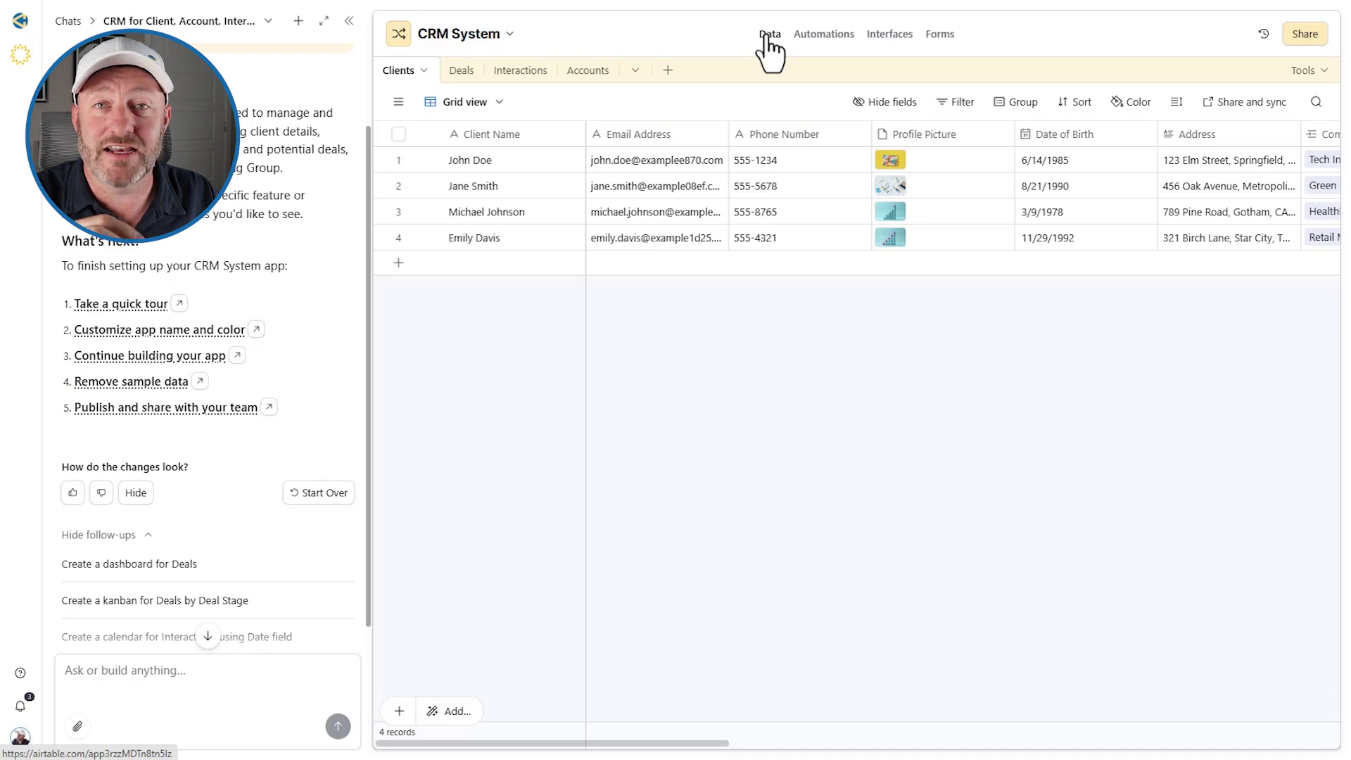
View Jane Smith's full record on the Client List page, then go to the Account List
left_click(890, 34)
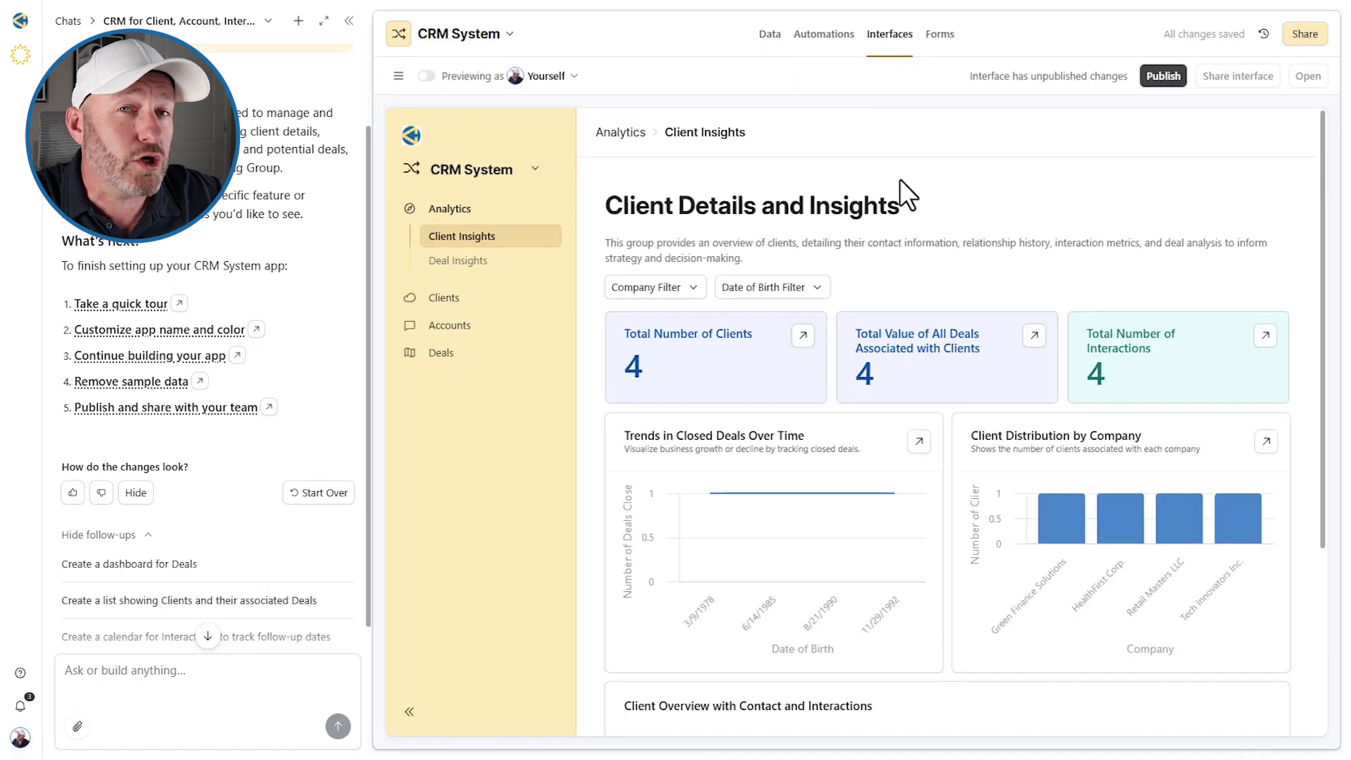
left_click(443, 297)
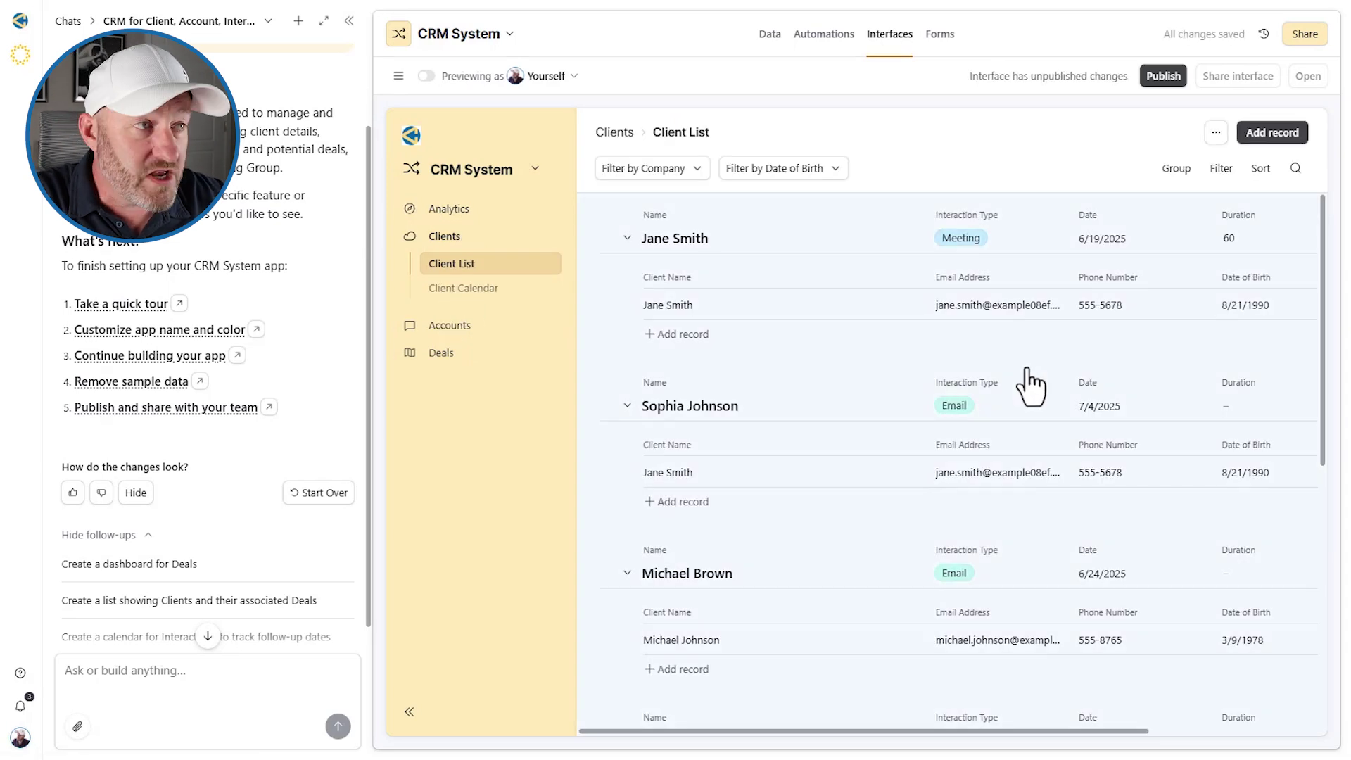
left_click(880, 306)
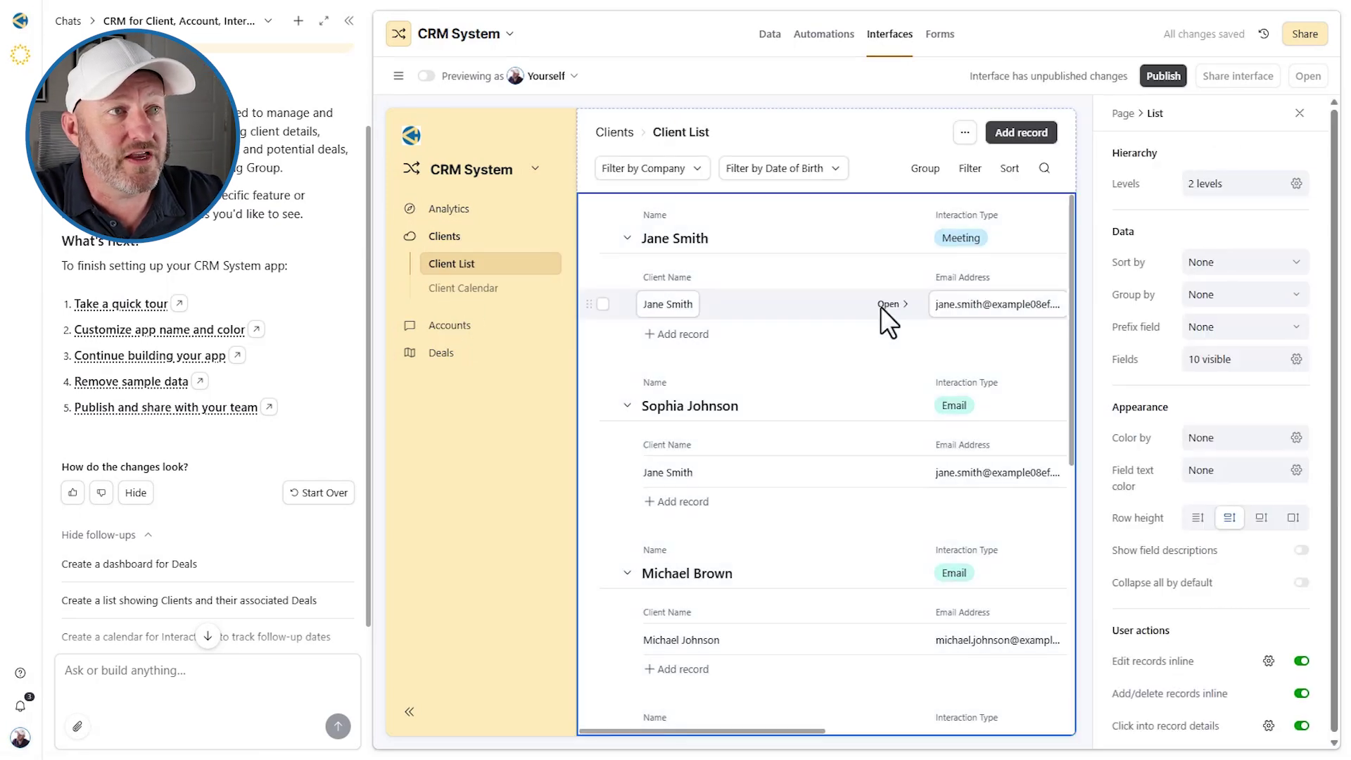
left_click(890, 304)
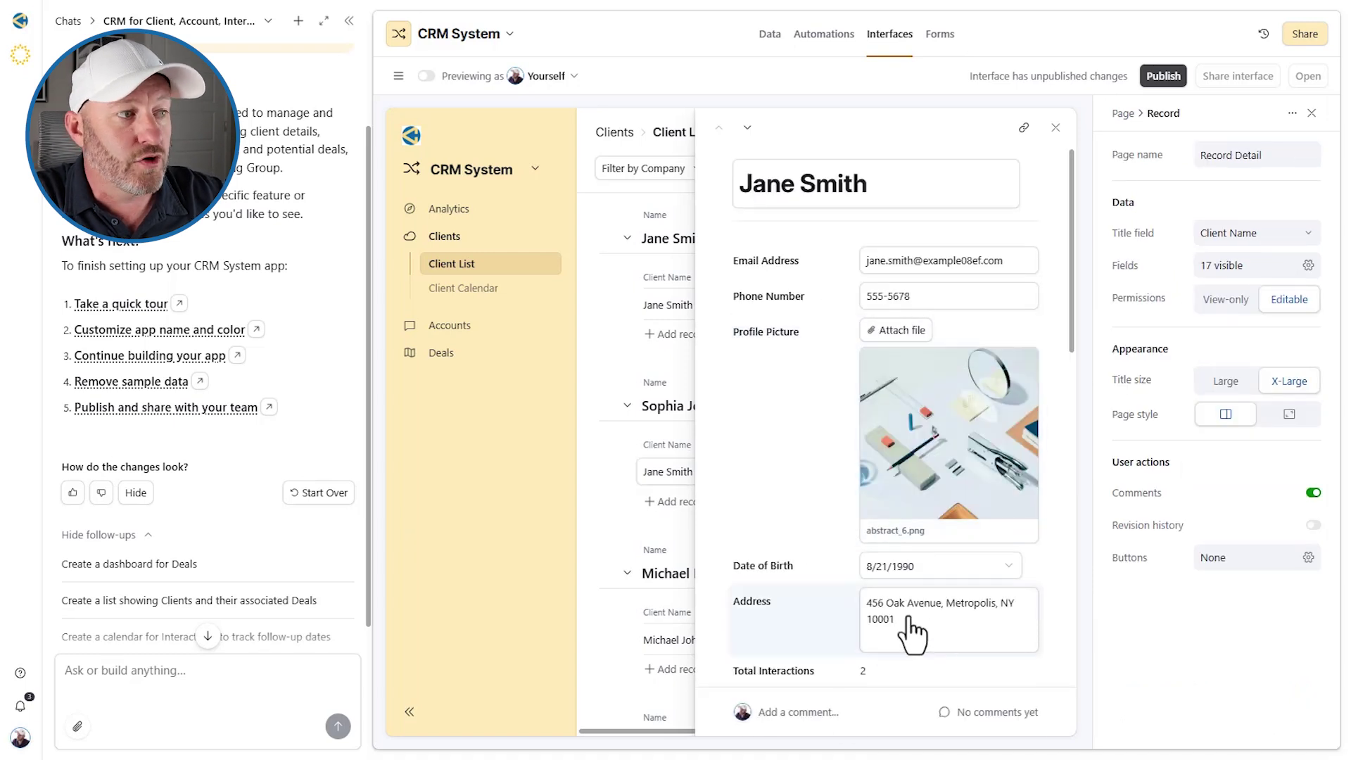
left_click(1056, 128)
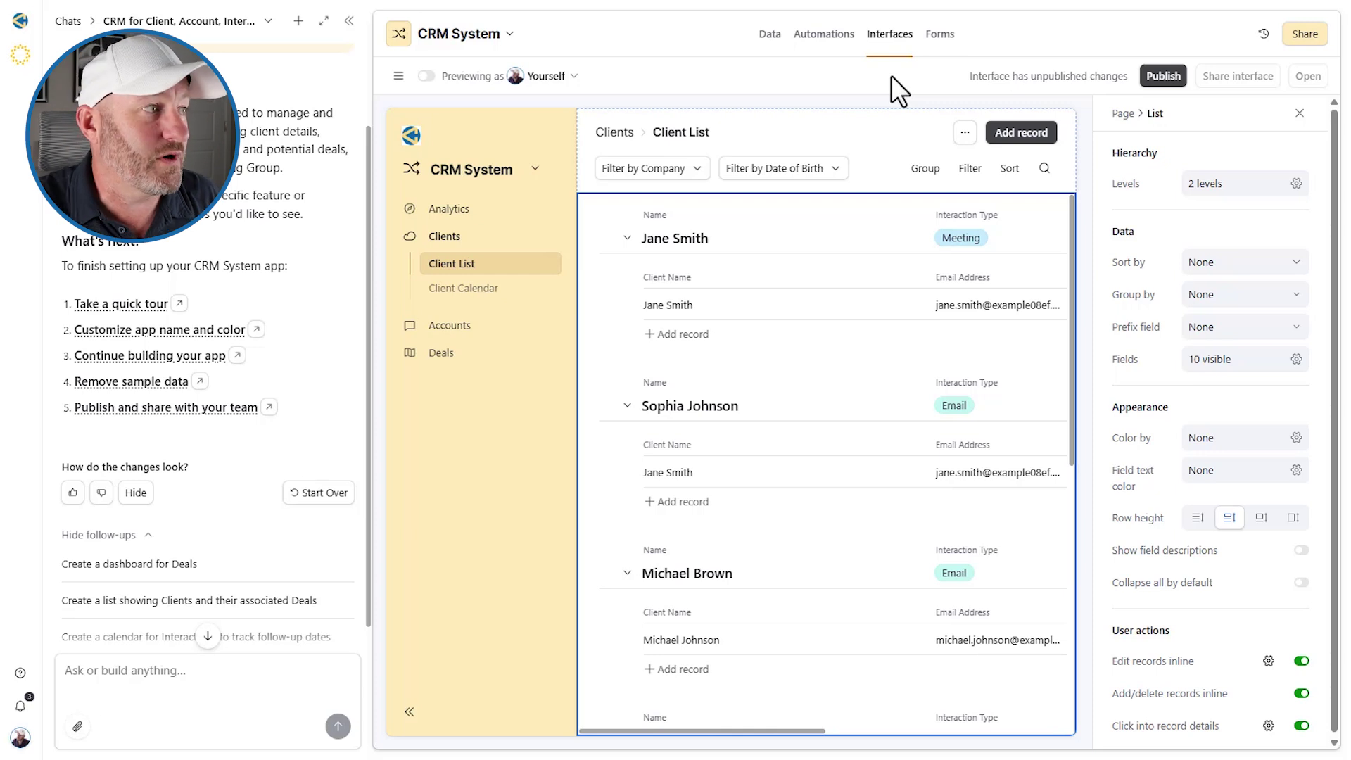
left_click(448, 327)
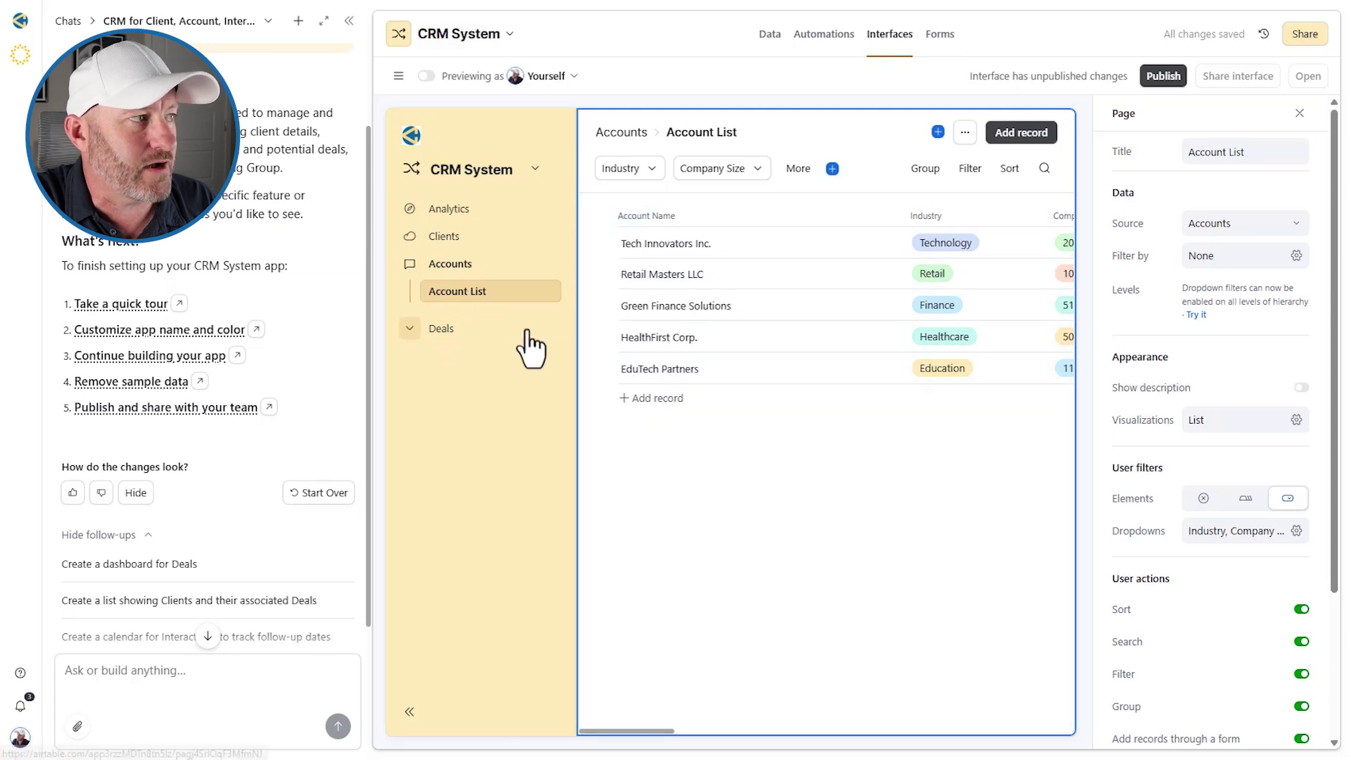
Switch to the Deal Kanban board and begin a new message to Omni
left_click(441, 329)
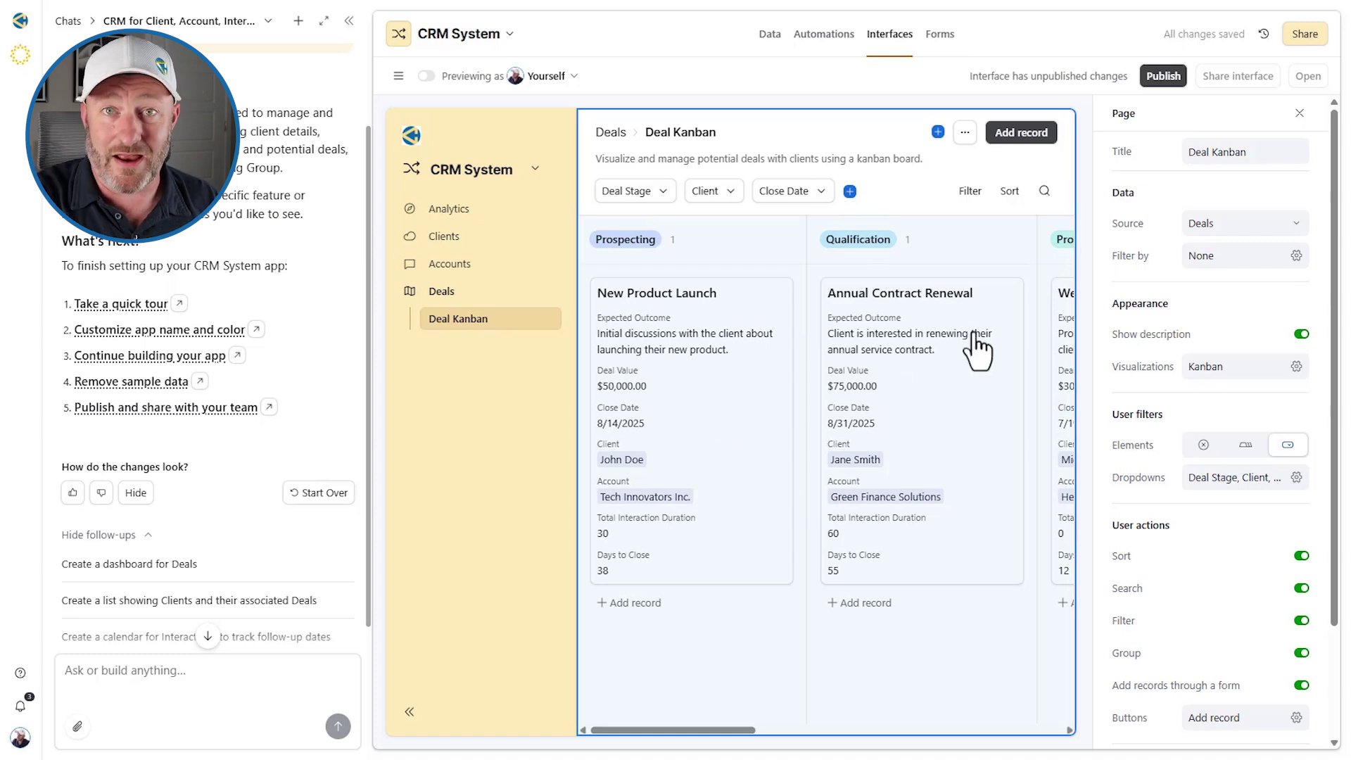
left_click(254, 676)
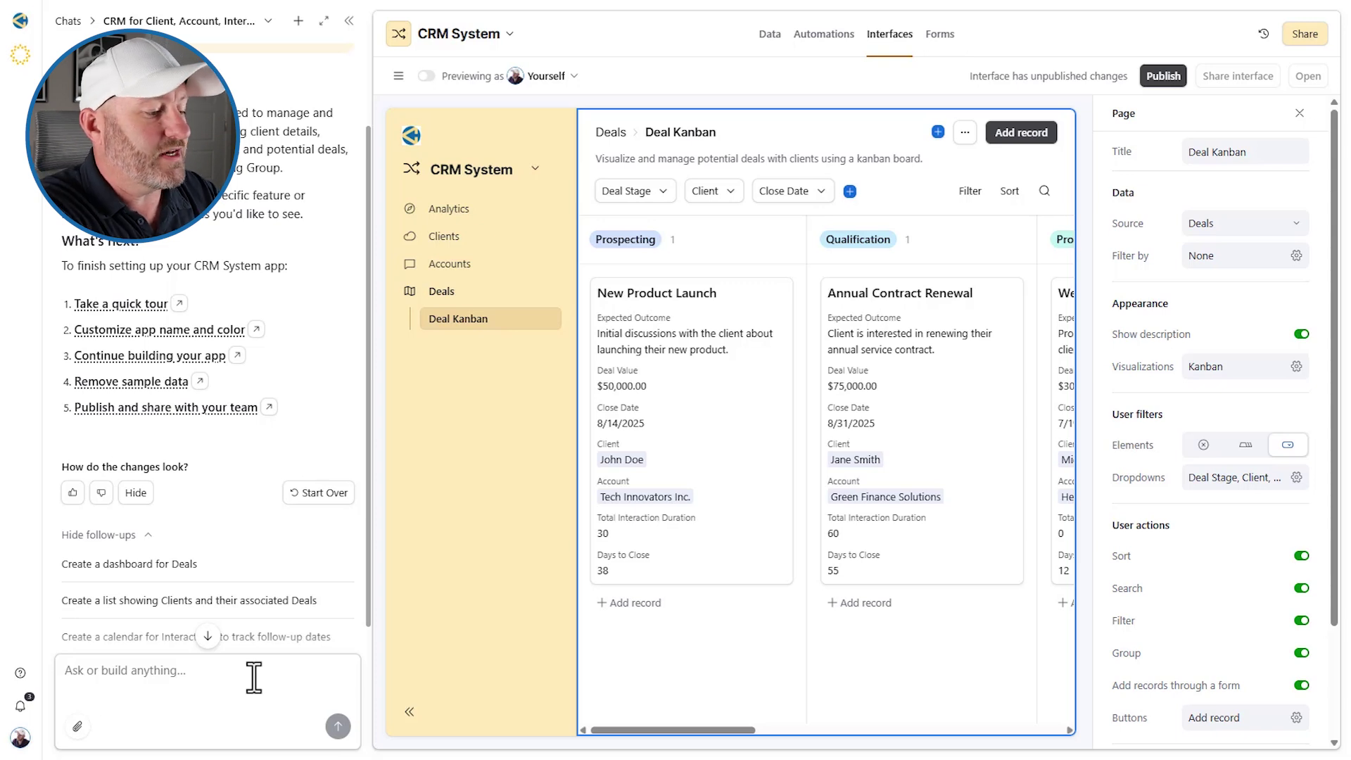
type("pelase")
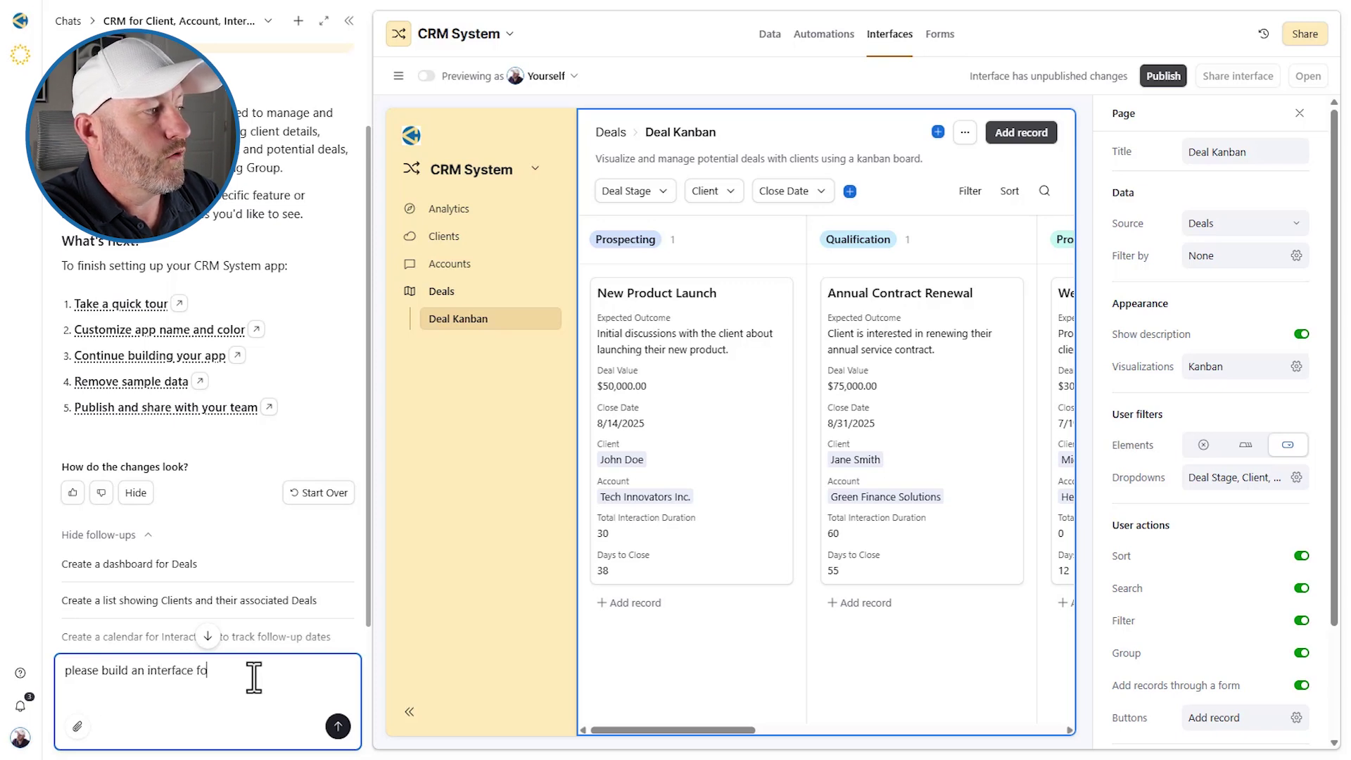
type("r our Deals tha")
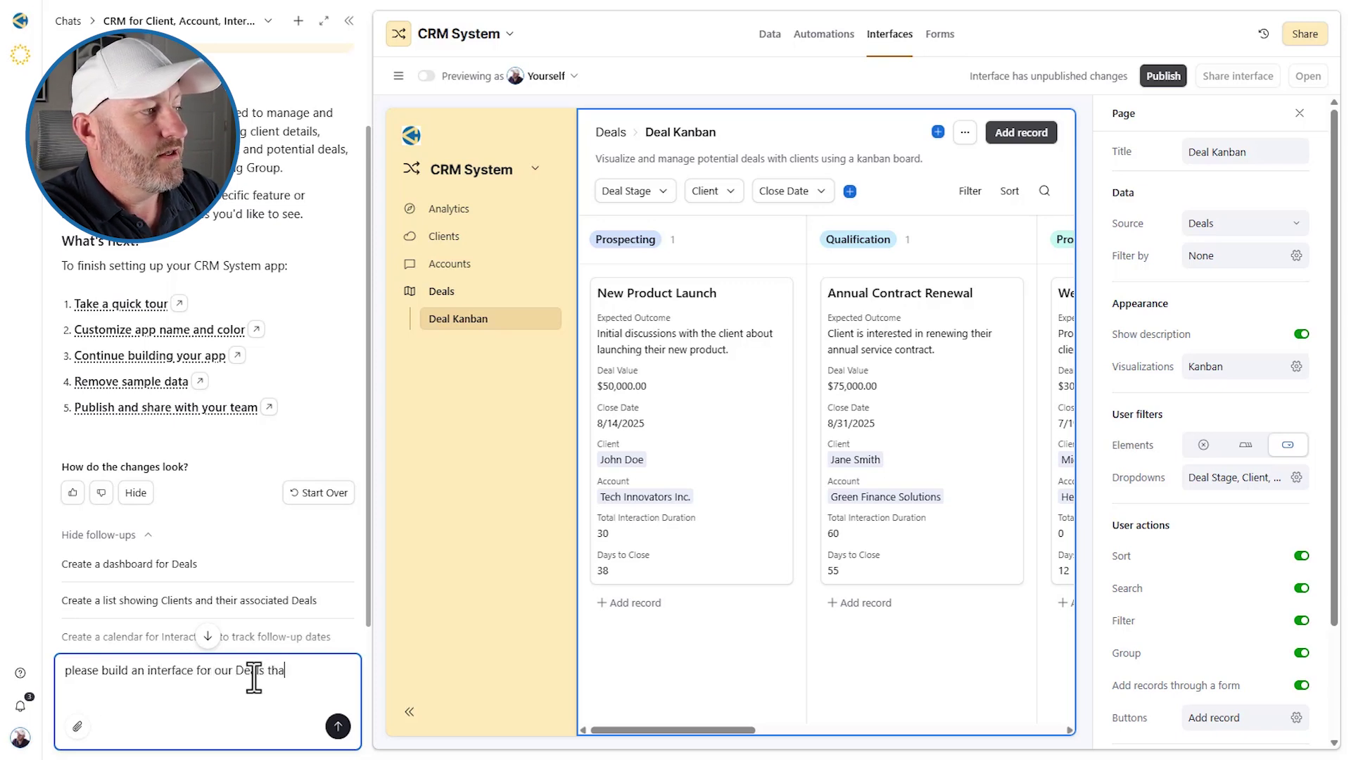
type("t sho")
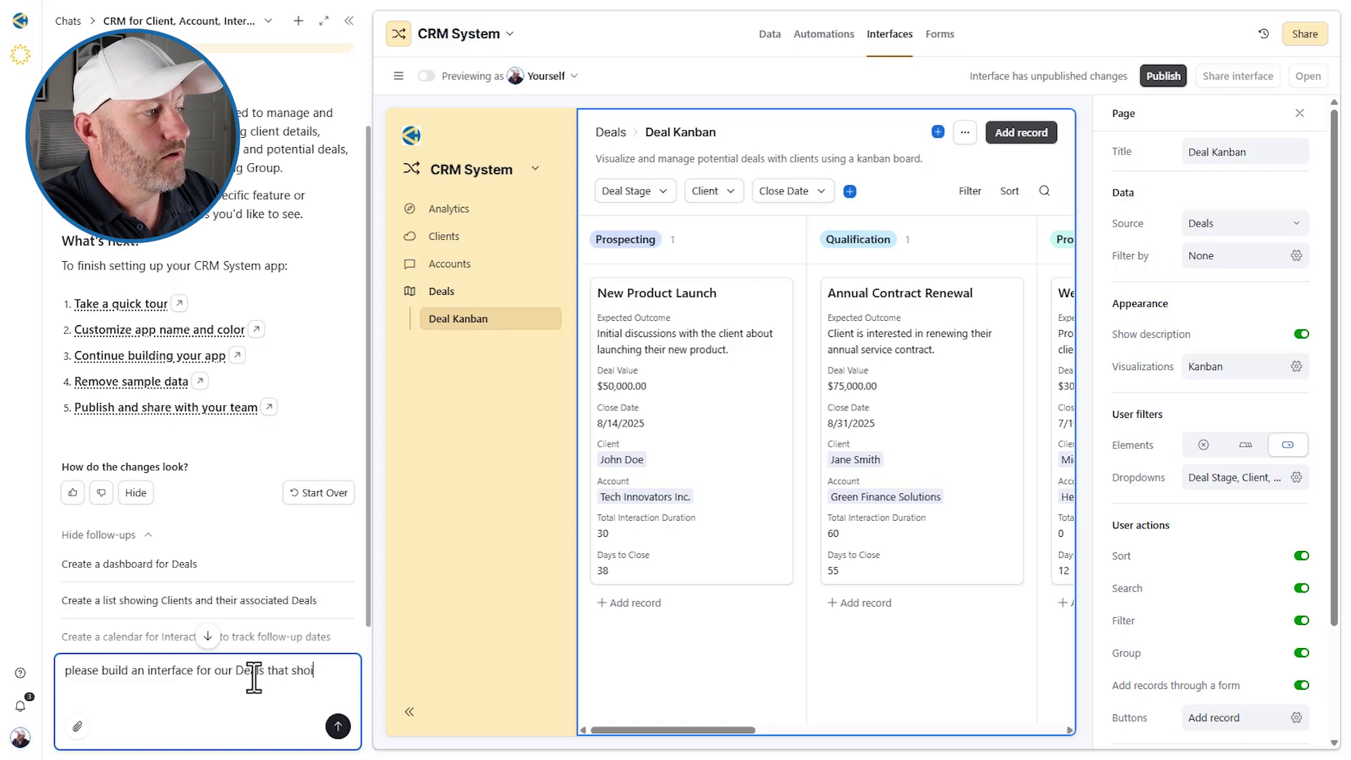
type("ws all ")
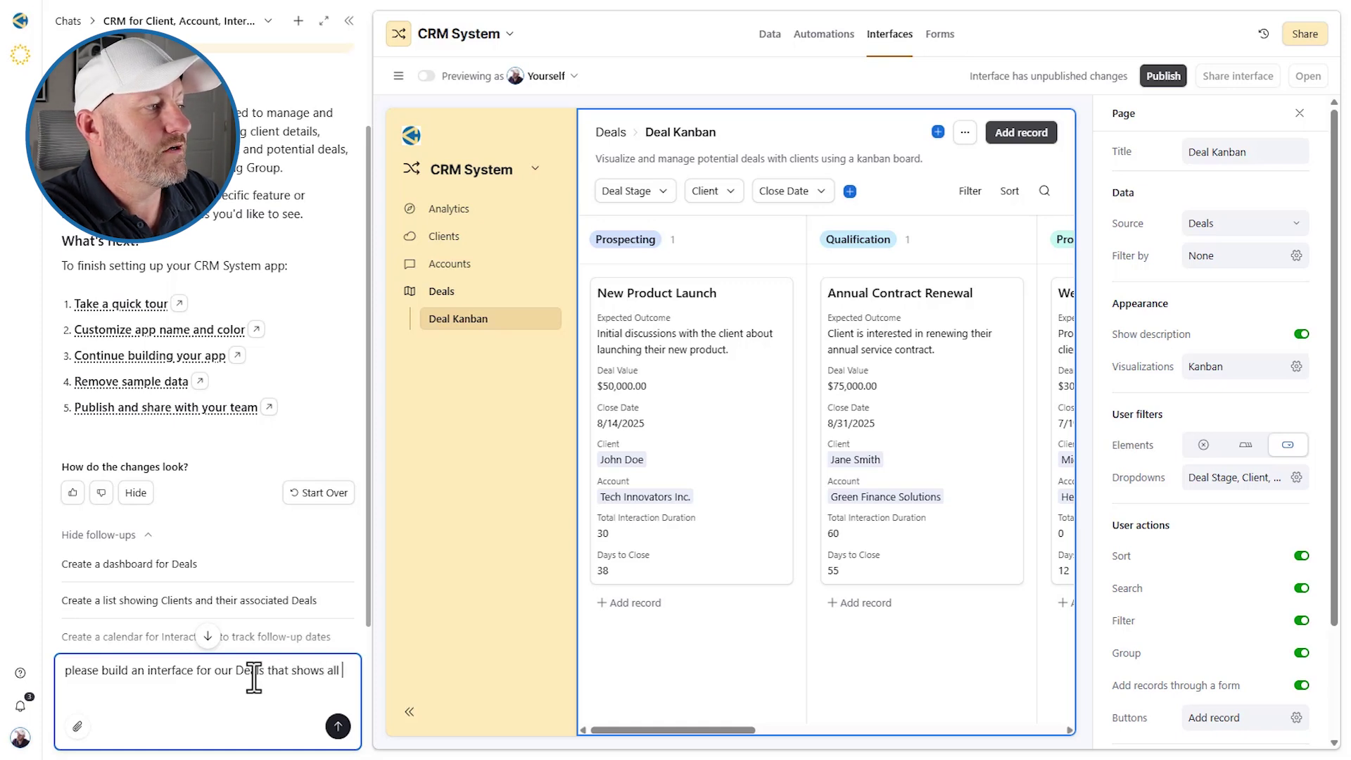
type("Deals in")
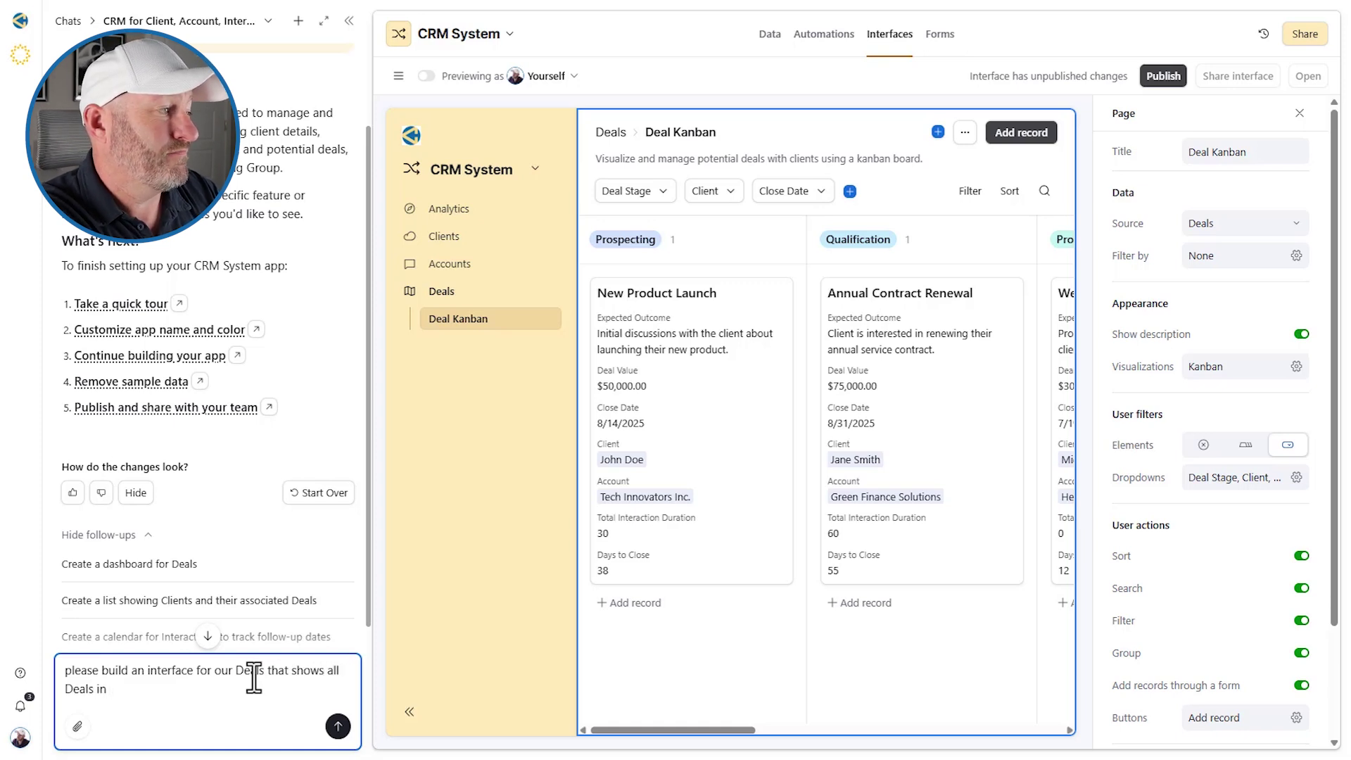
type(" the open s")
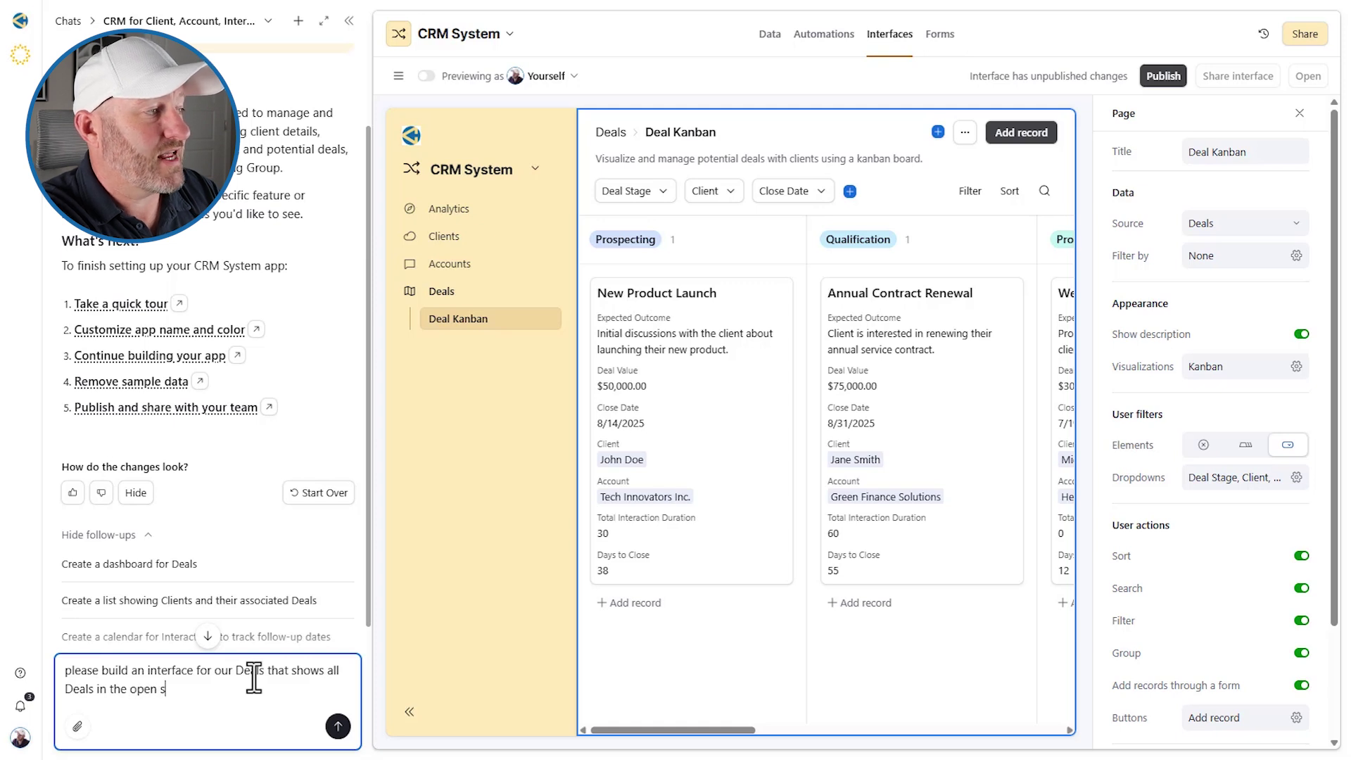
type("tatus (not ")
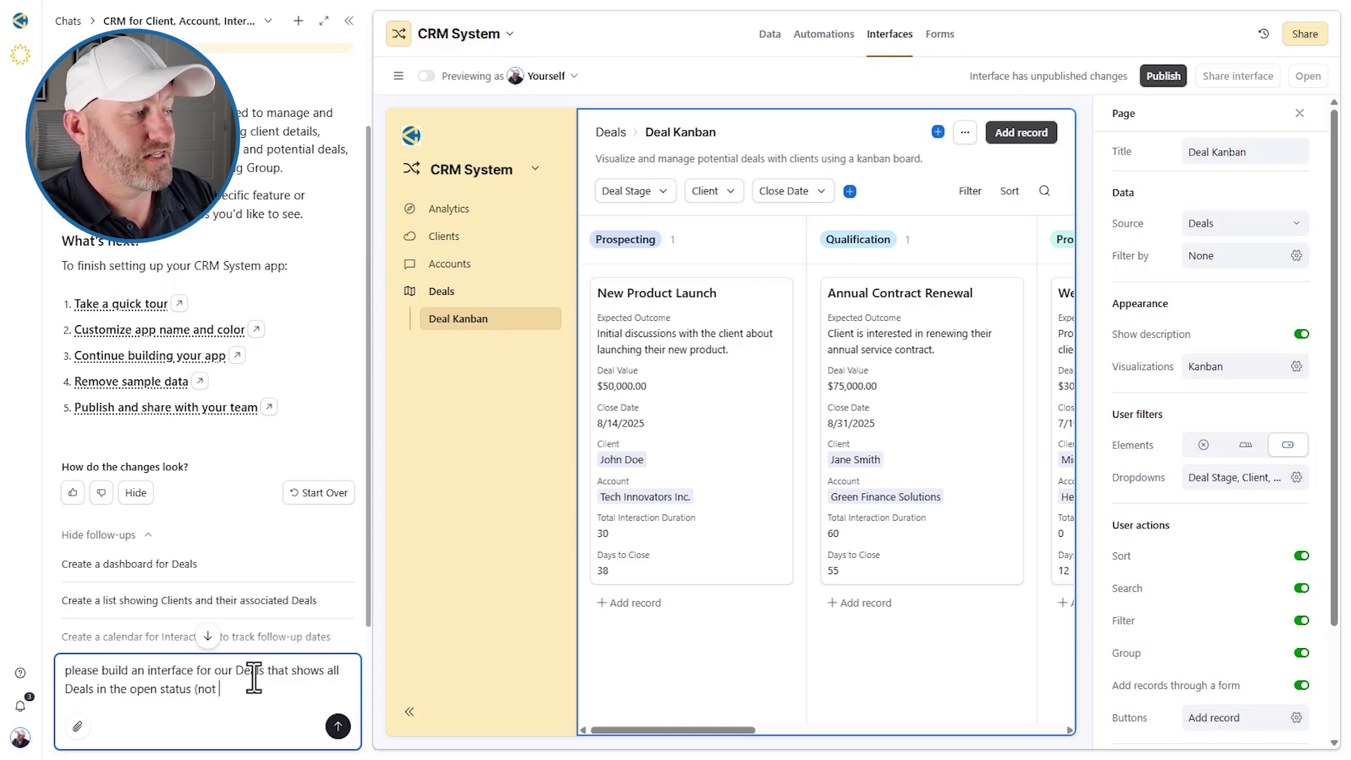
type("closed) and let's")
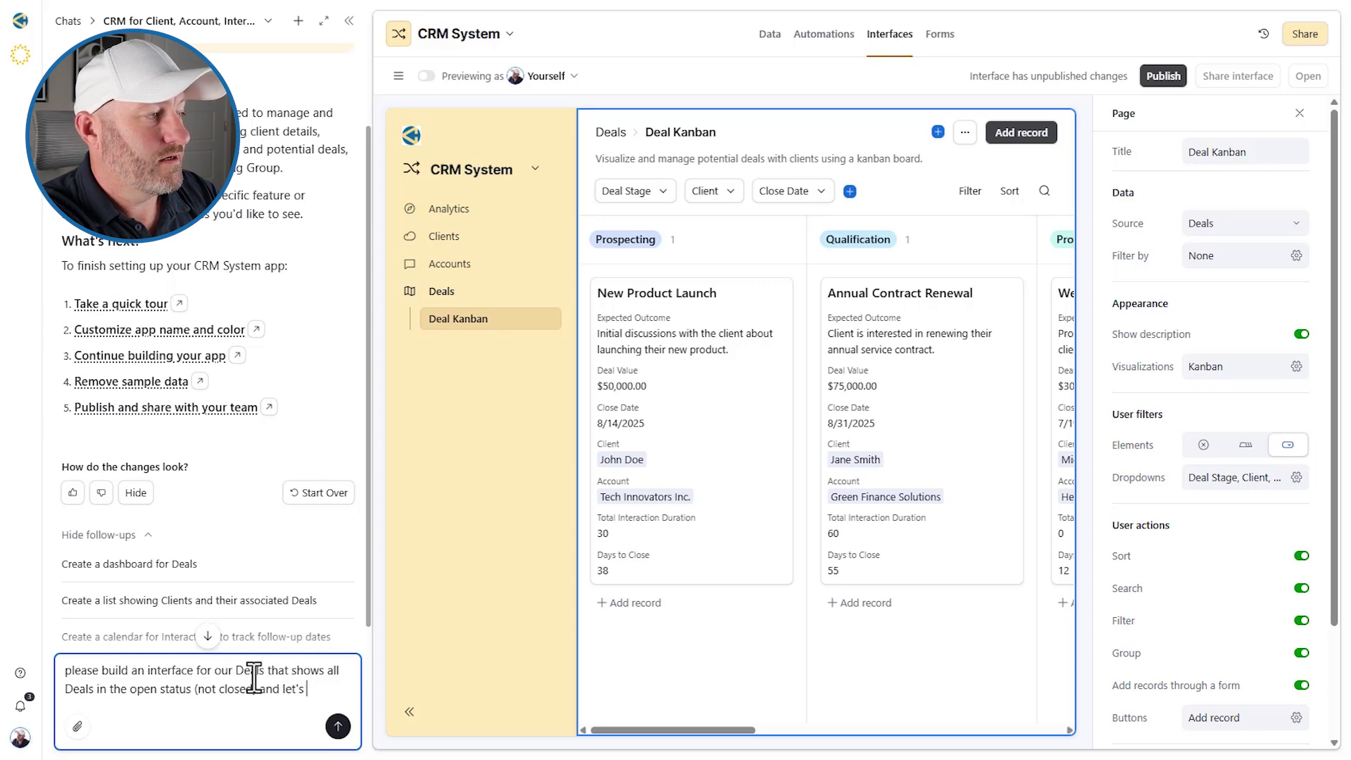
type("hem")
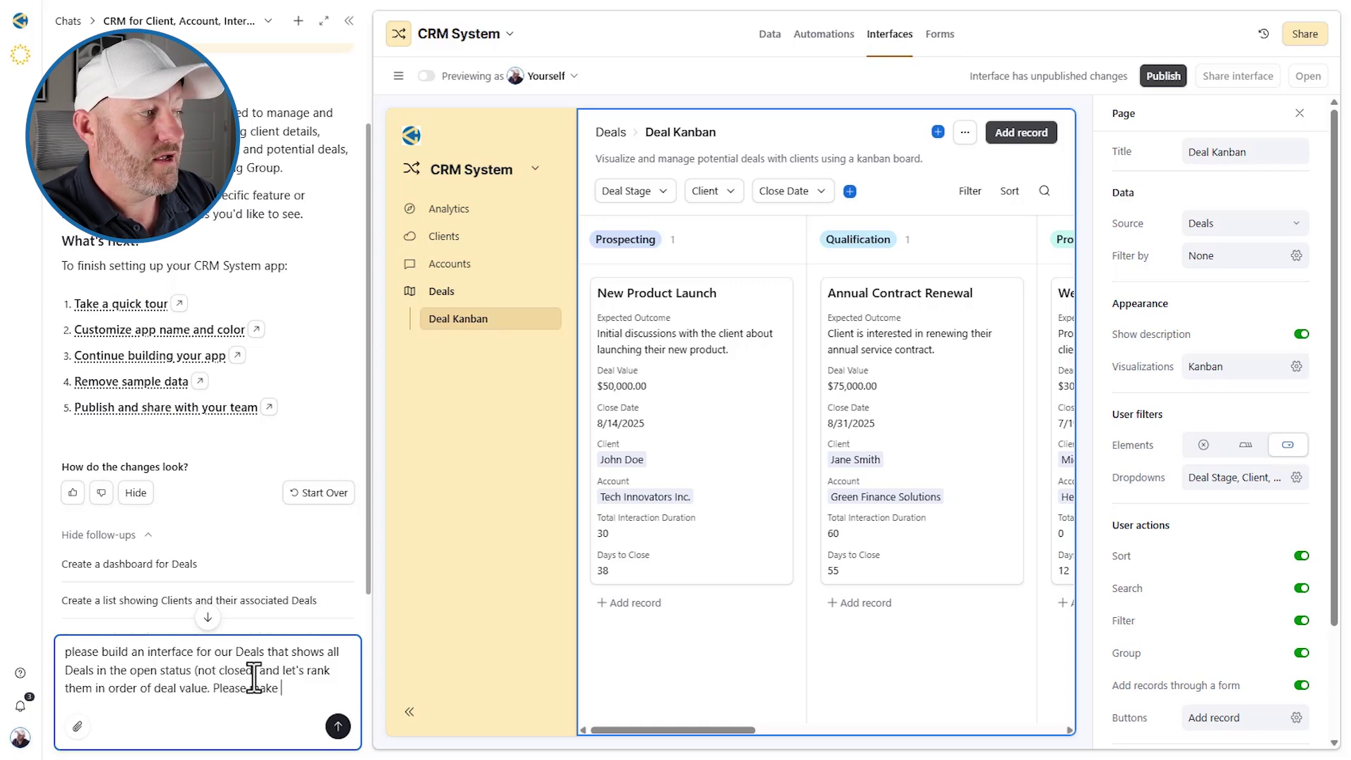
type("LIst")
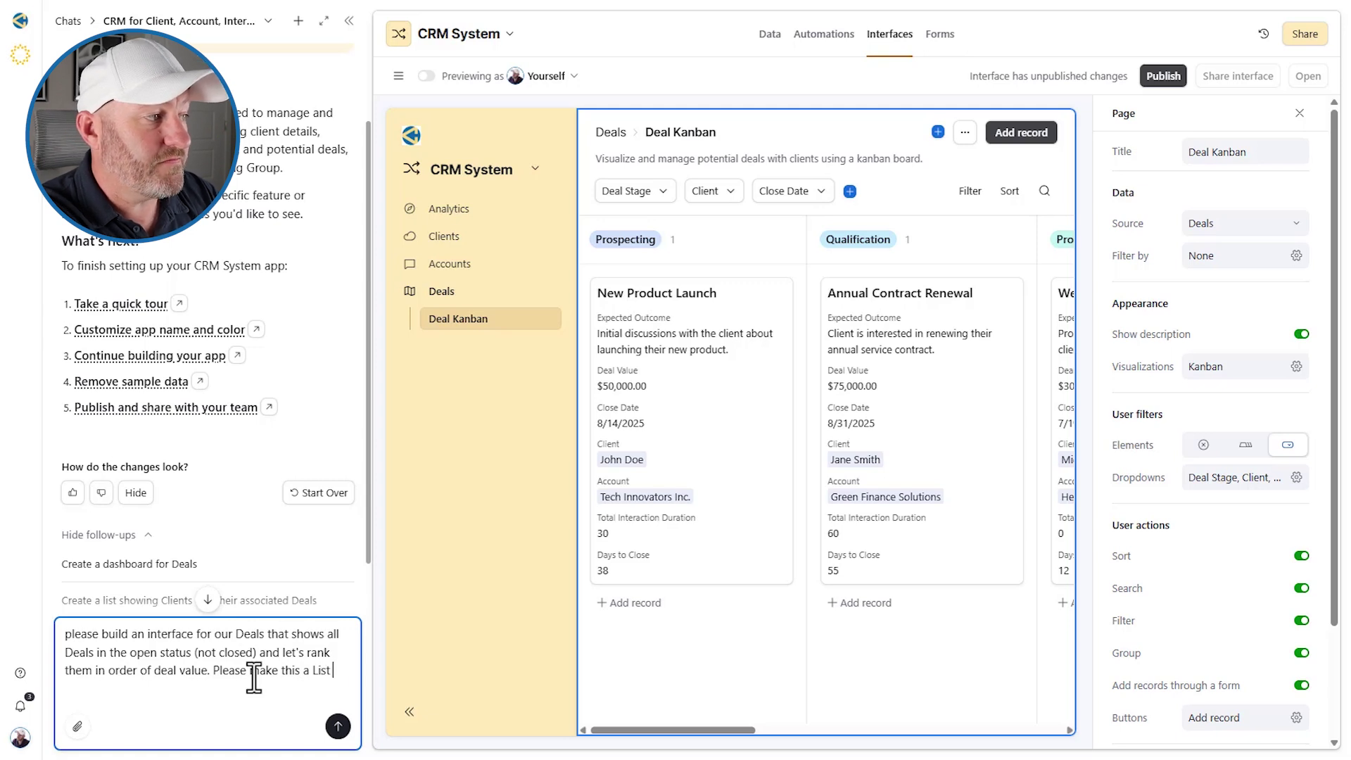
type("View")
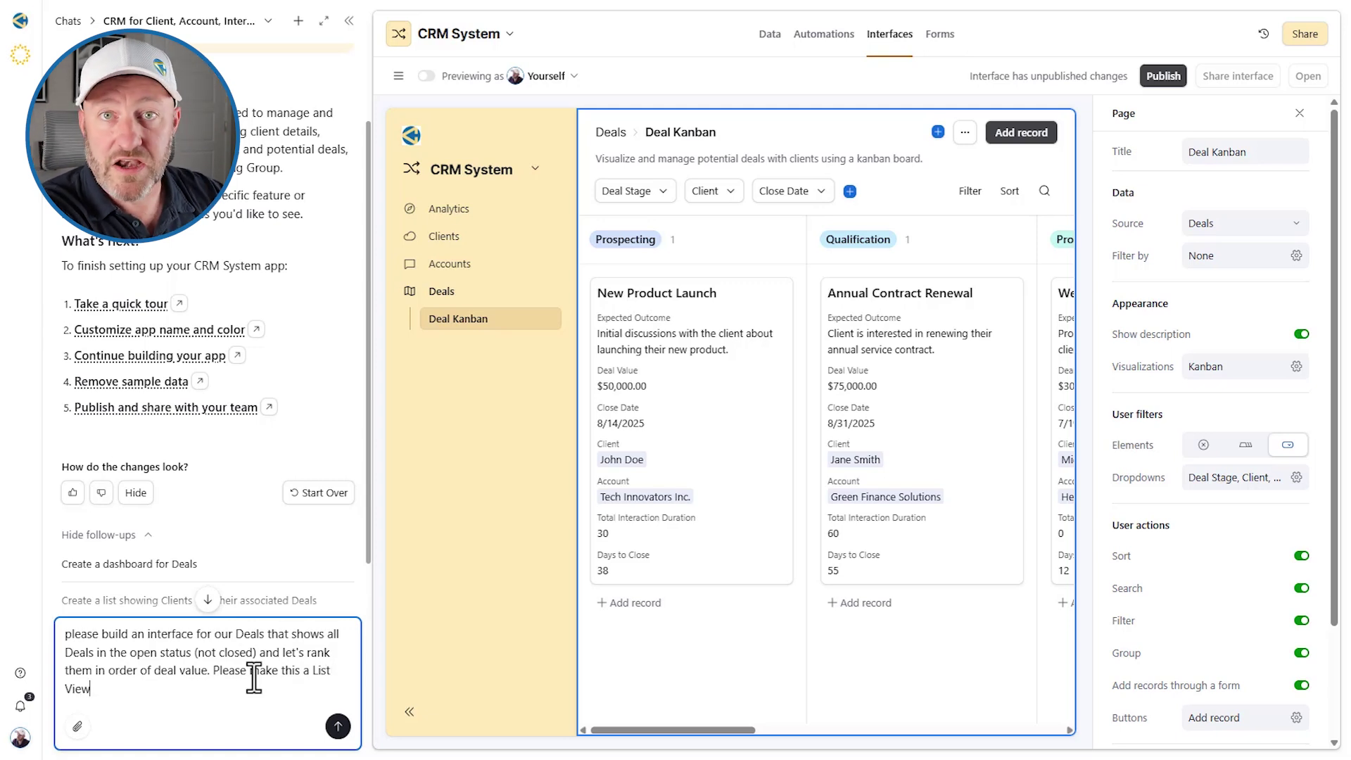
Send Omni the request for an open-deals List View ranked by deal value
key("Return")
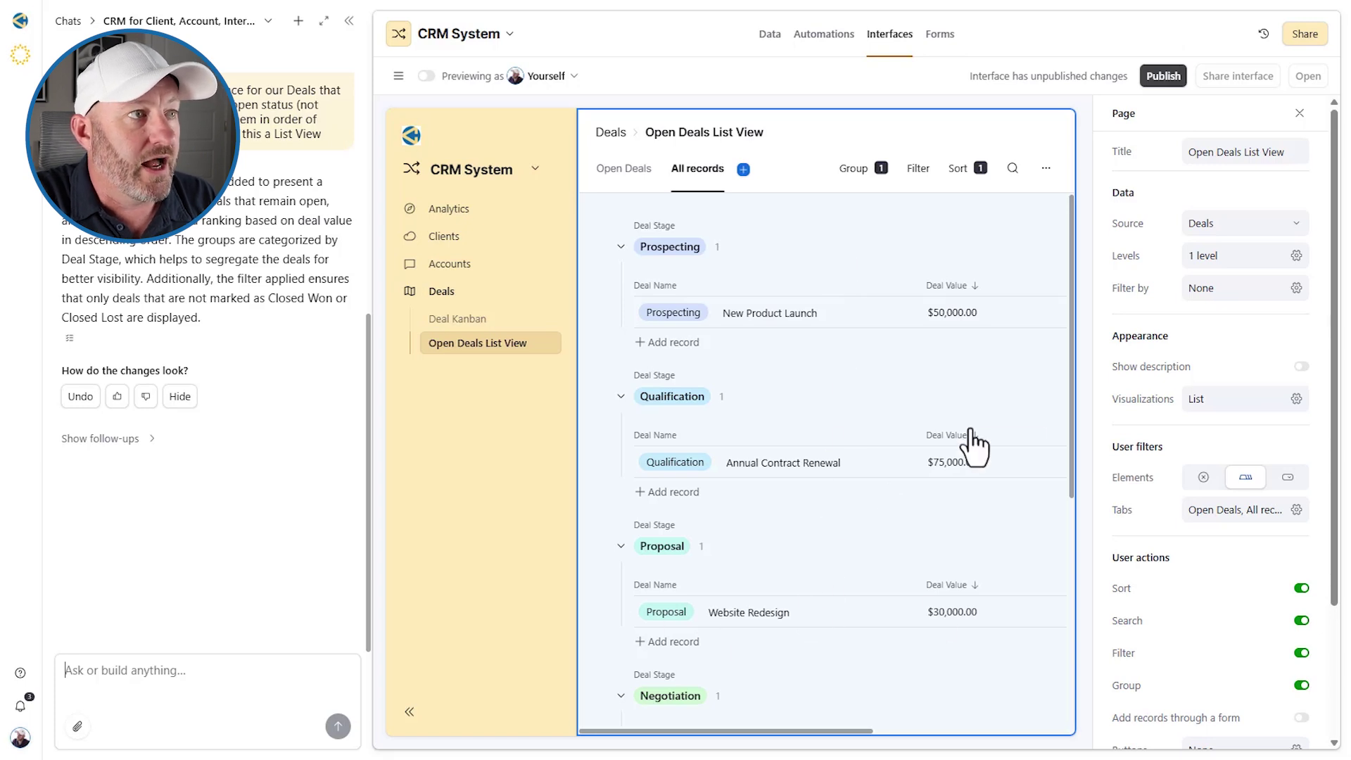
left_click(920, 231)
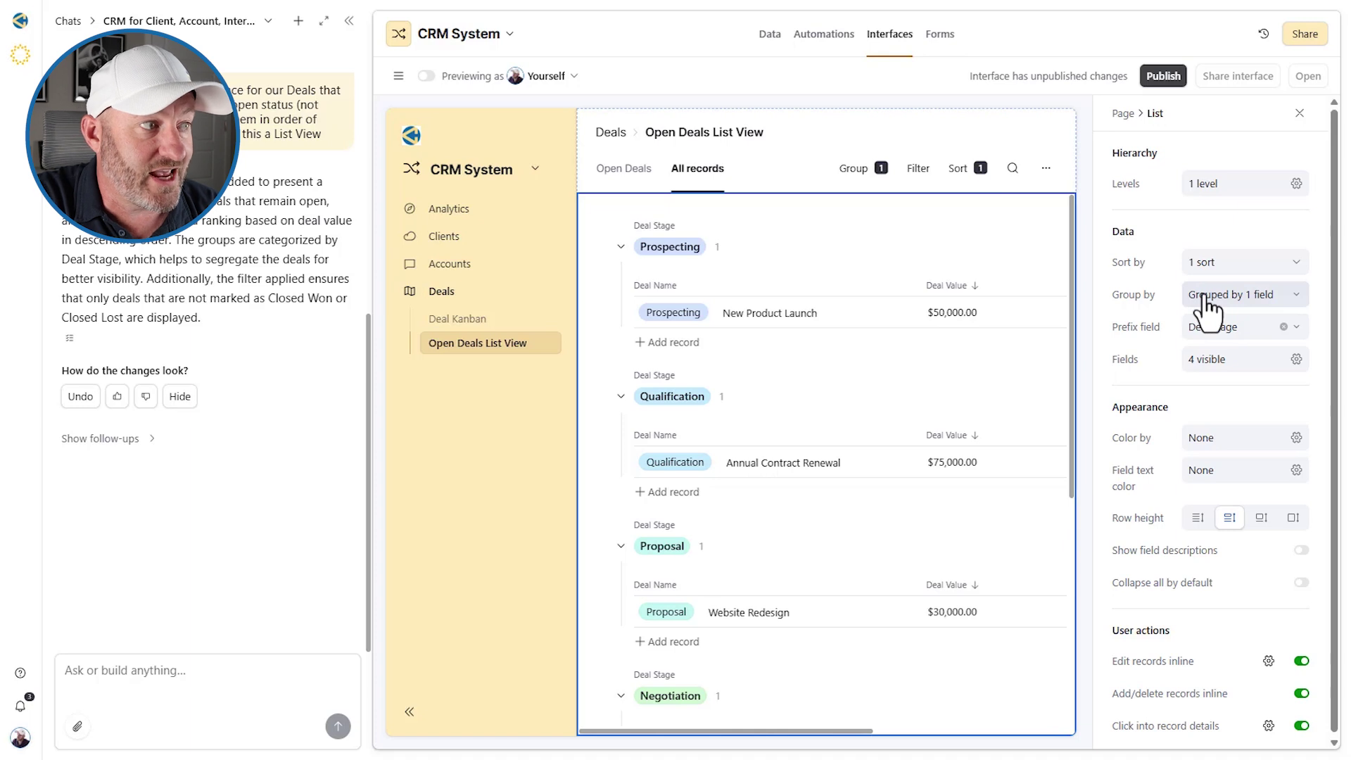
scroll(770, 542, "down", 4)
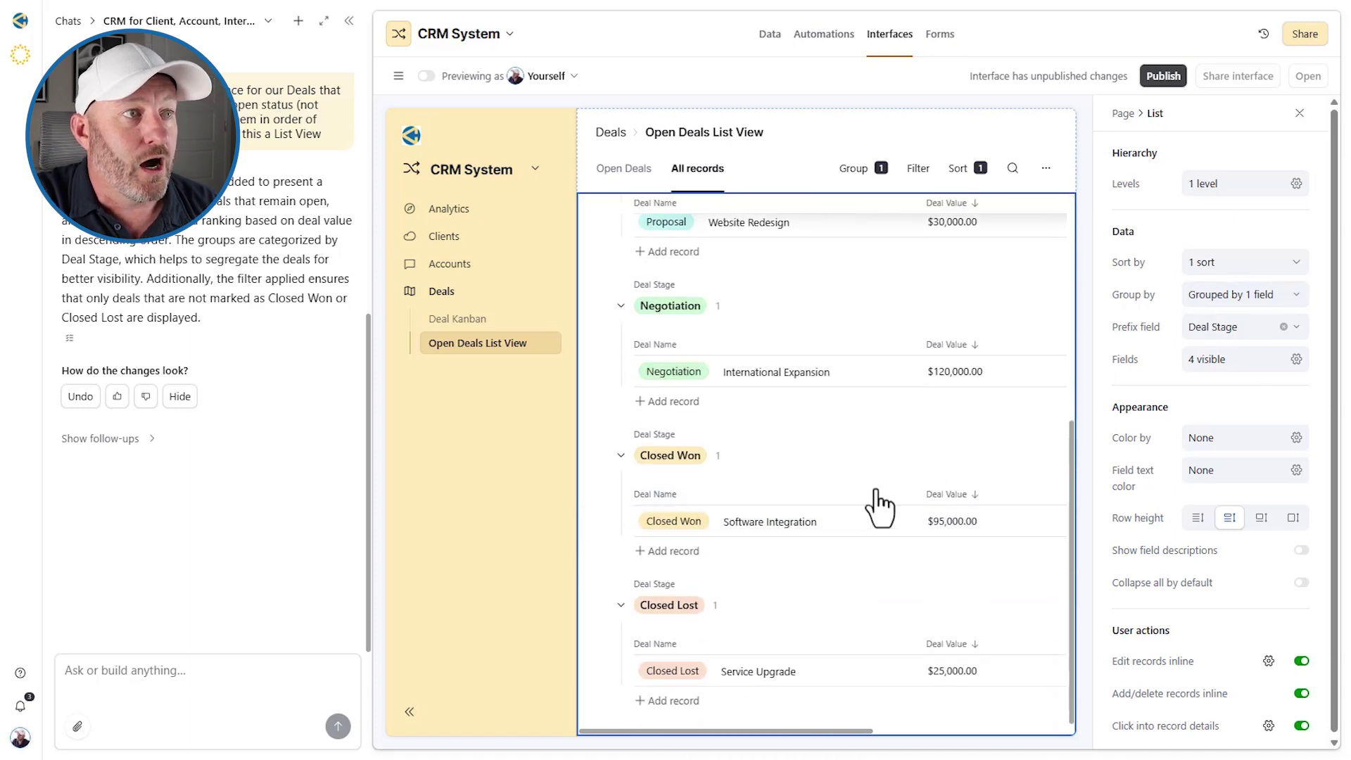
left_click(1215, 360)
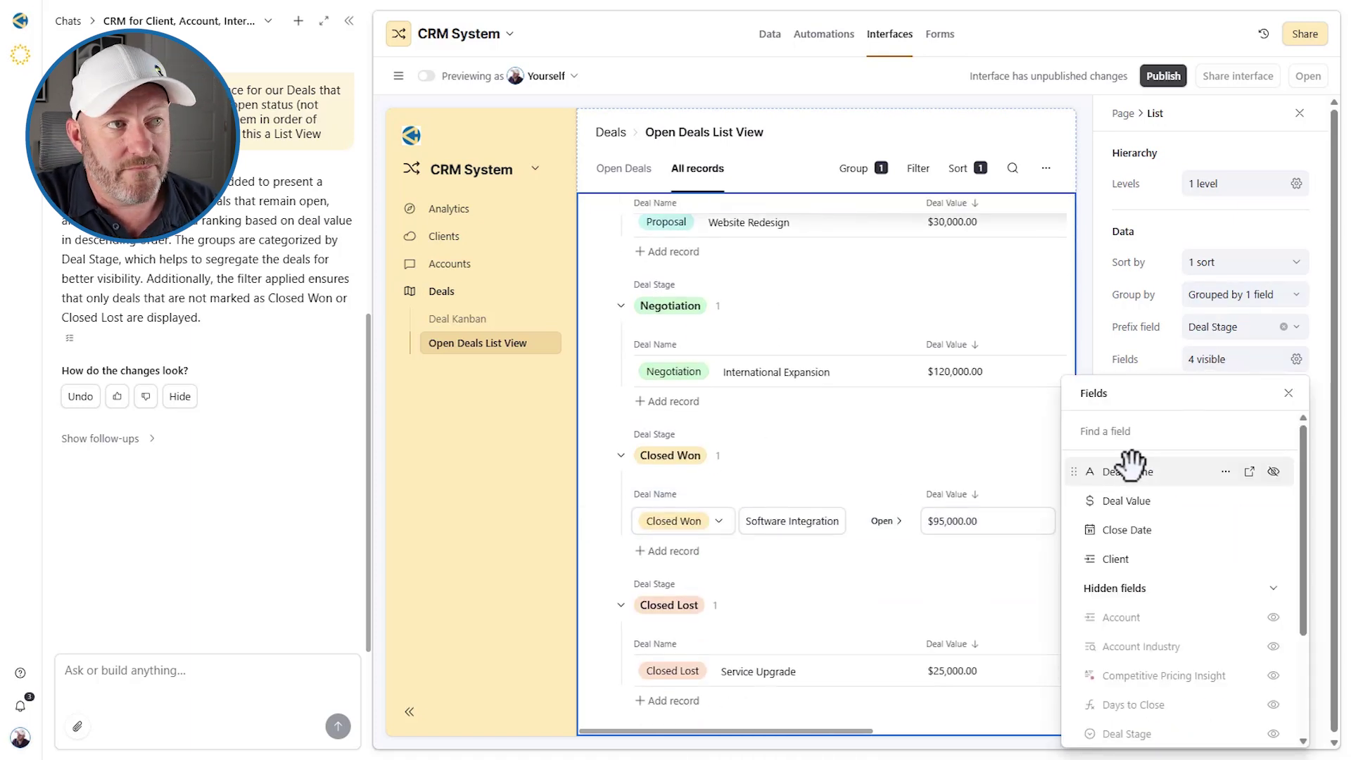
left_click(1150, 366)
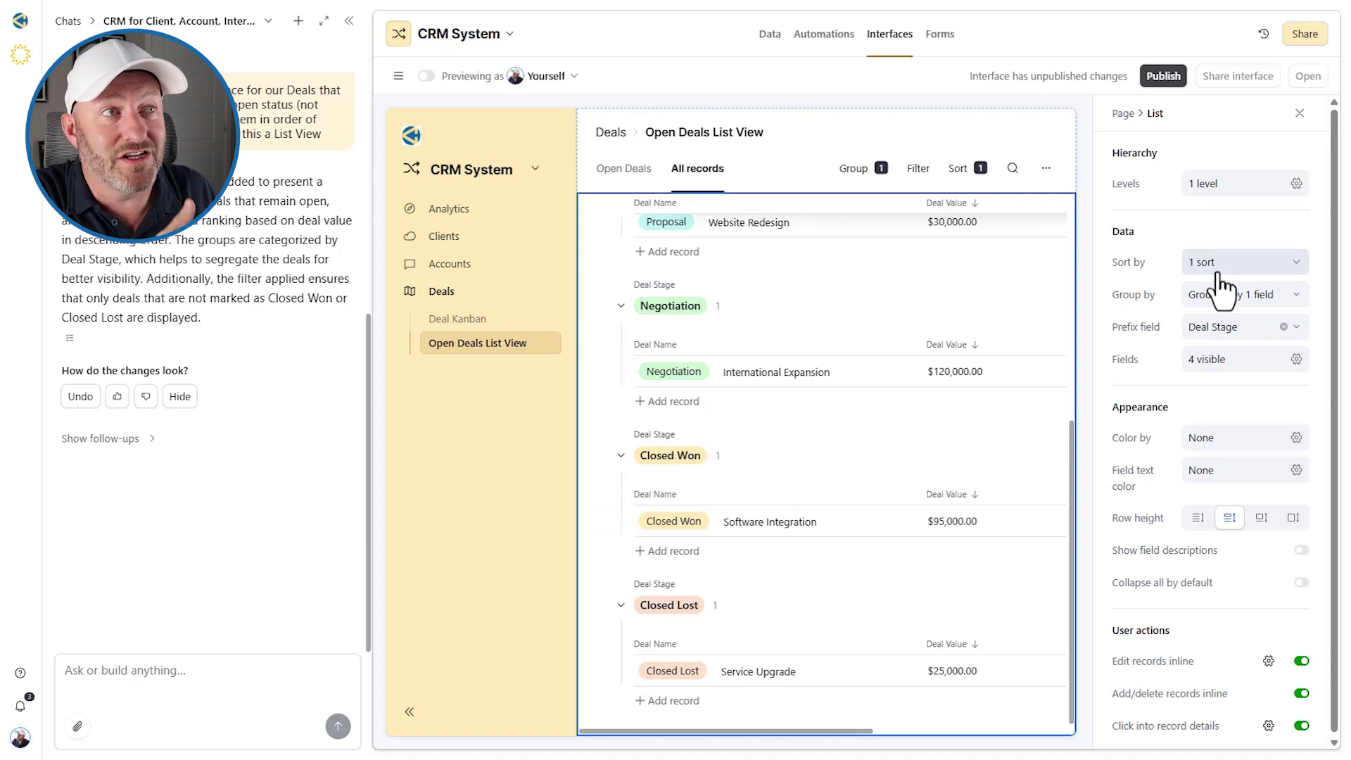
Add a page filter condition on Deal Stage using 'is any of'
left_click(956, 130)
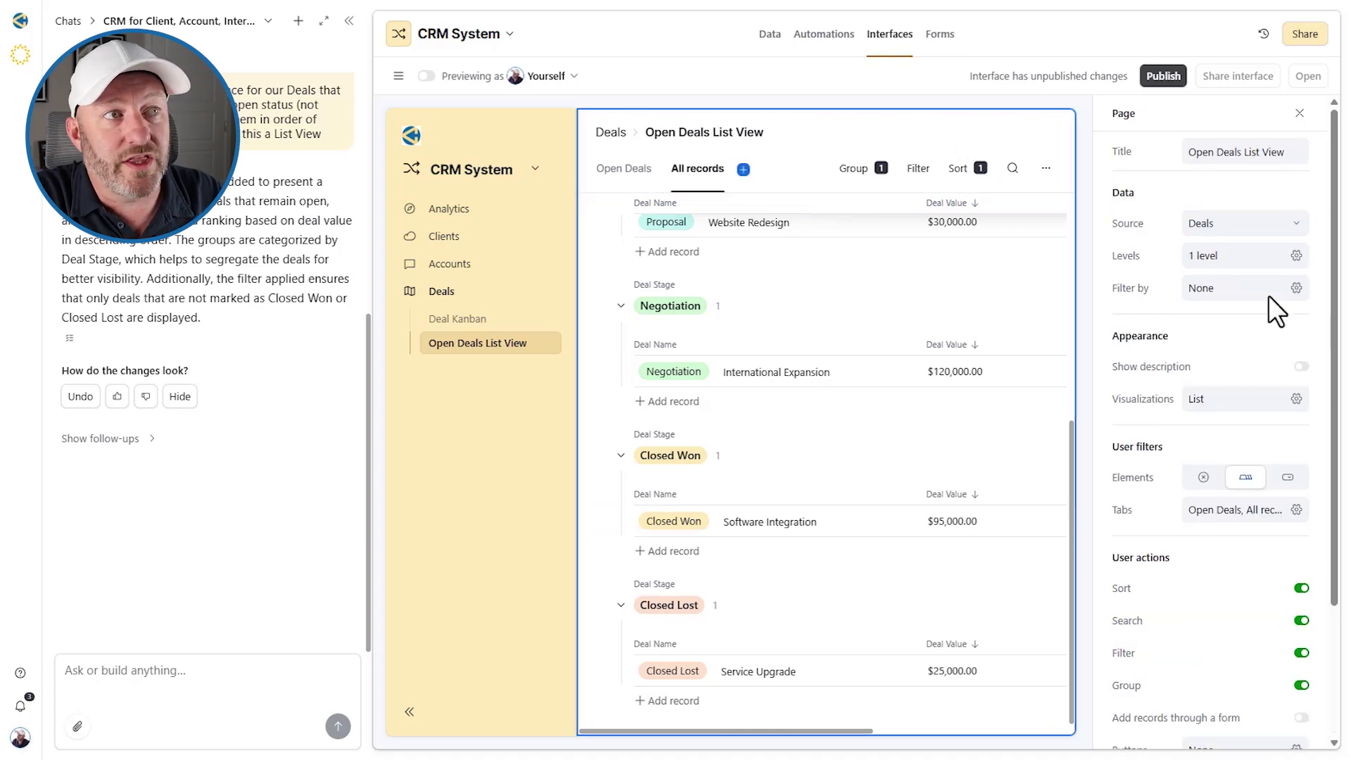
left_click(1230, 293)
left_click(899, 394)
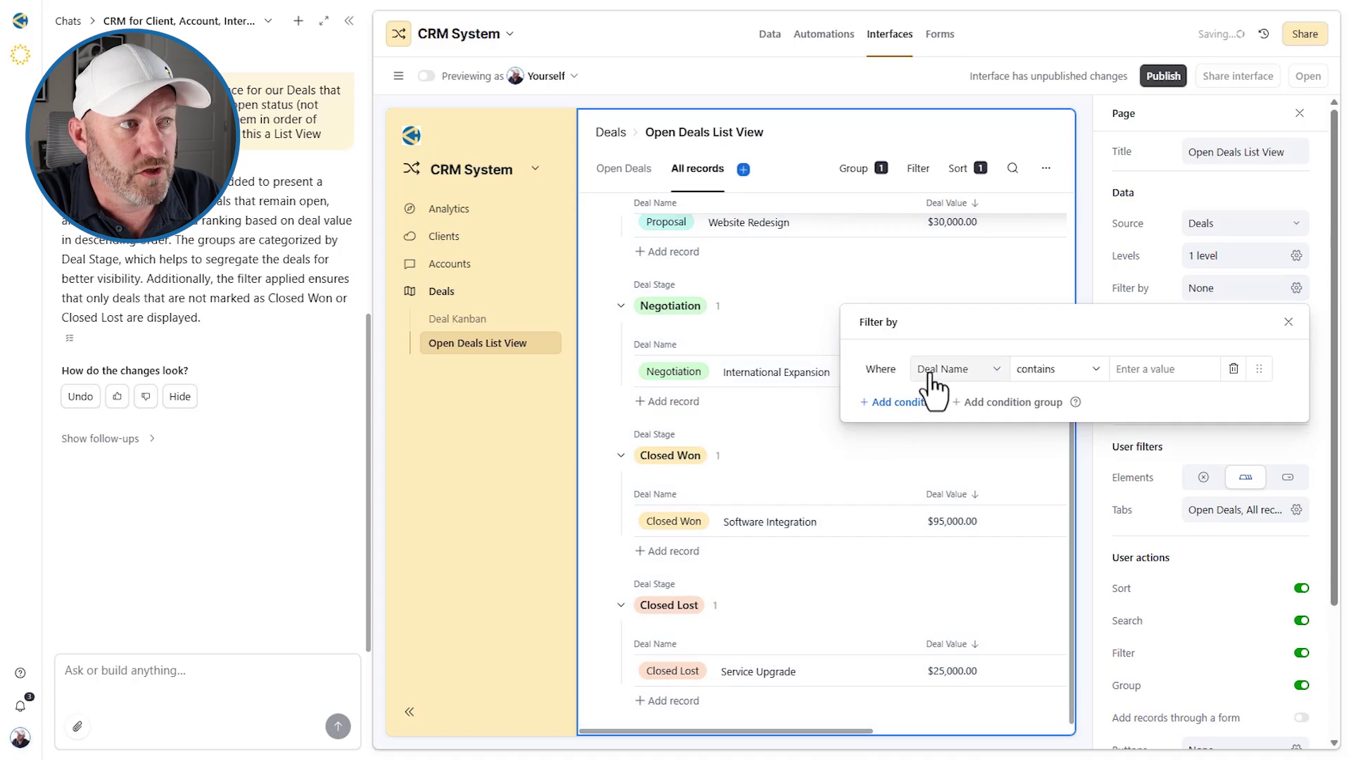
left_click(956, 368)
type("sta")
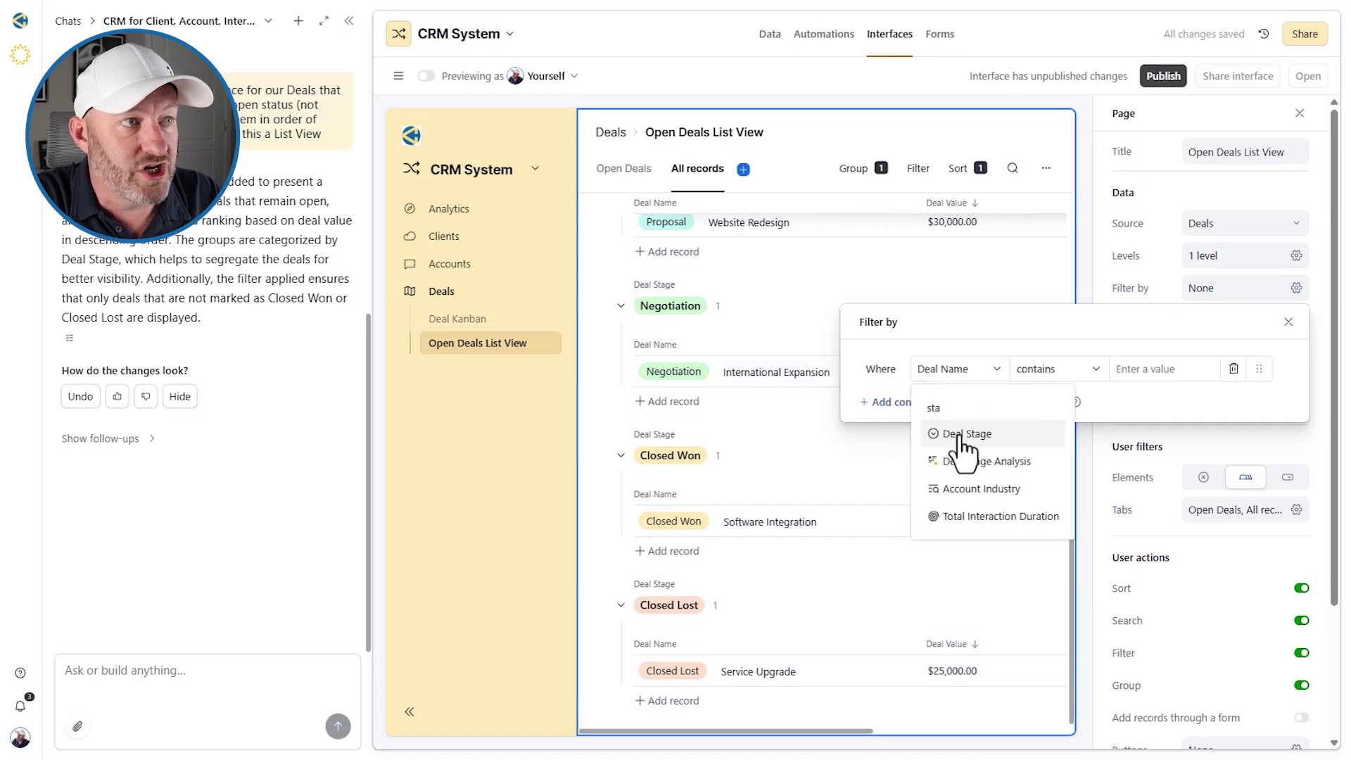
left_click(966, 434)
left_click(1095, 368)
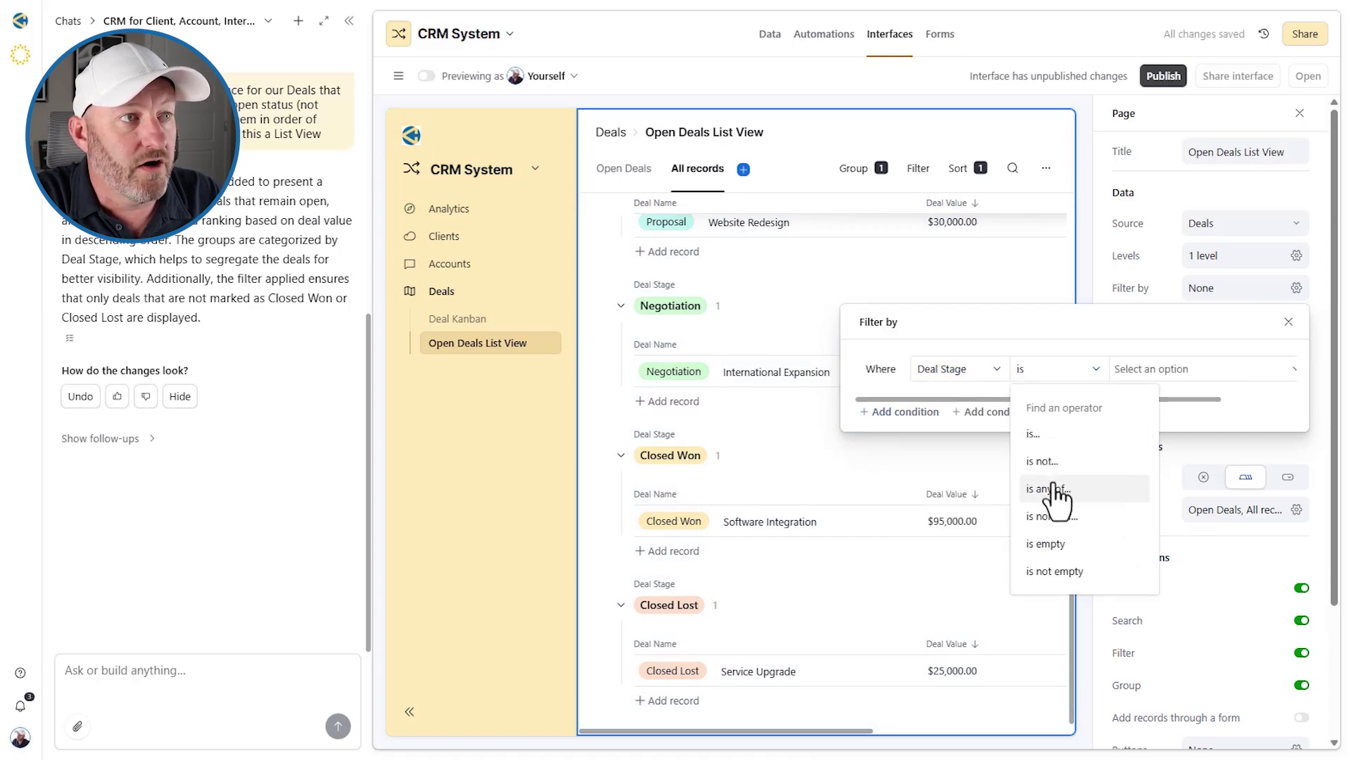
left_click(1057, 488)
Select Prospecting, Qualification, Proposal and Negotiation as the allowed deal stages
left_click(1170, 369)
left_click(1164, 435)
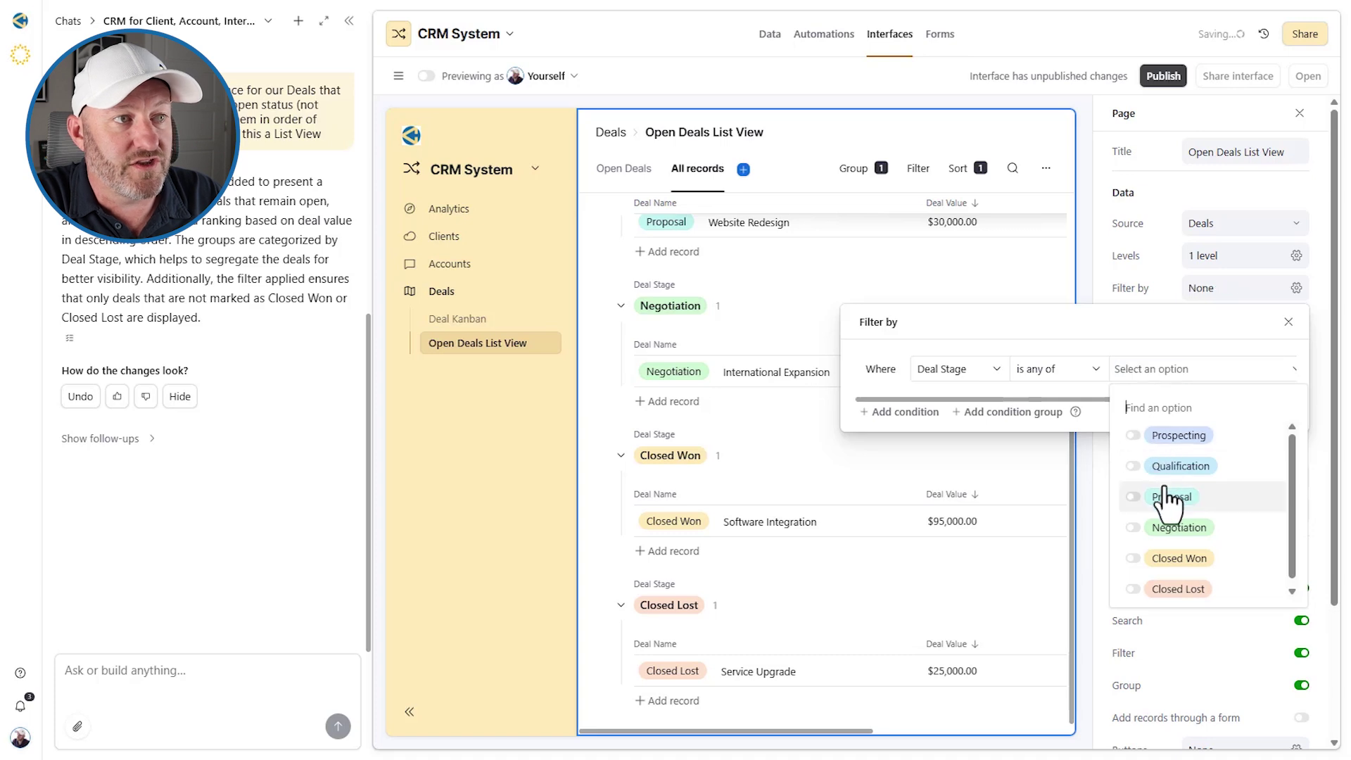
left_click(1167, 497)
left_click(1165, 466)
left_click(1165, 435)
left_click(1166, 527)
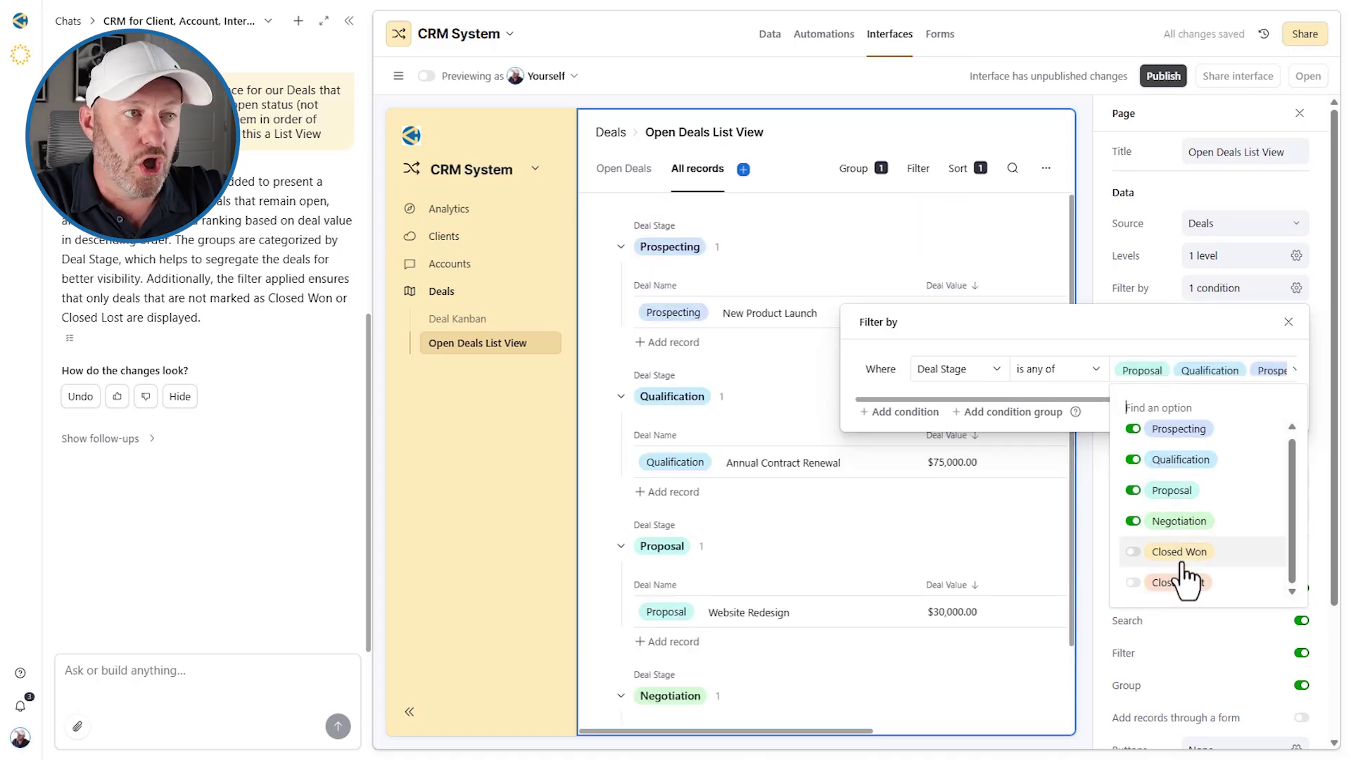
left_click(1126, 294)
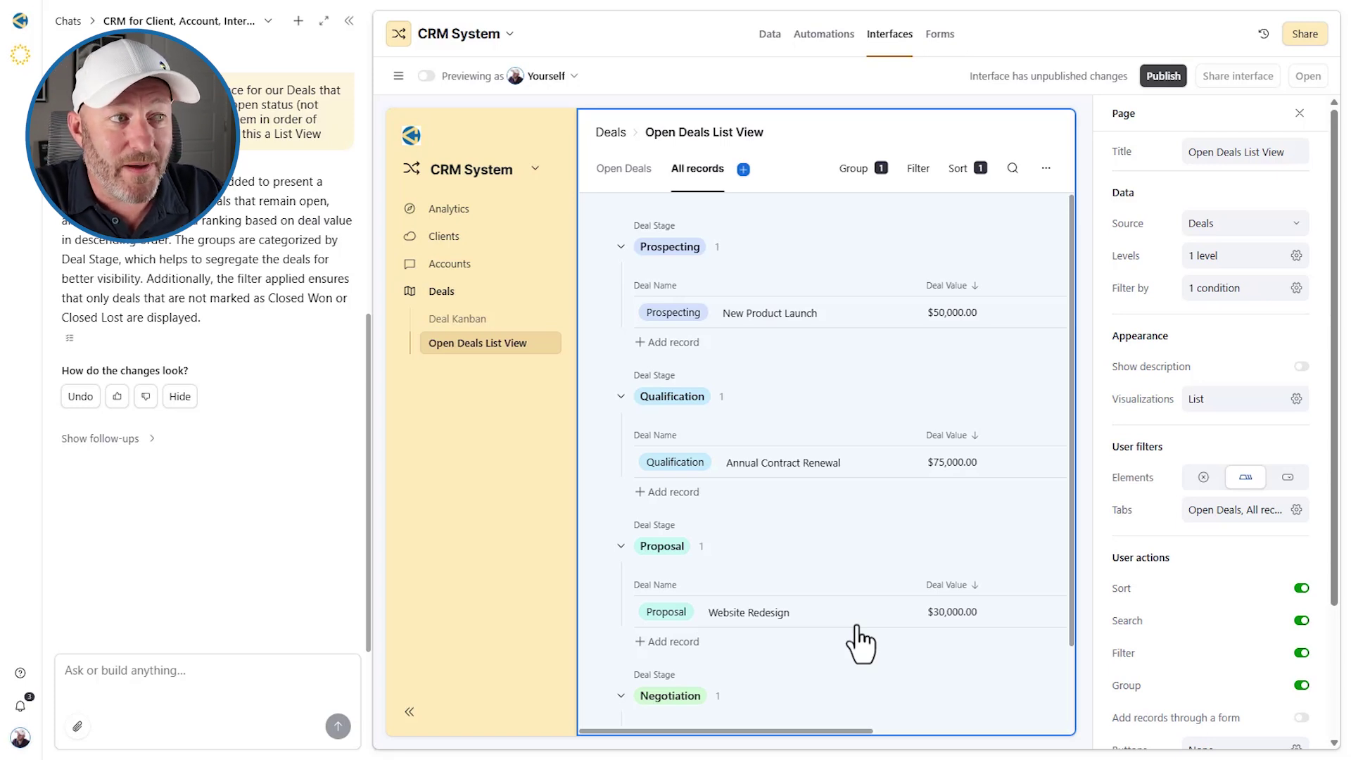
Publish all four interfaces and decline inviting any users
left_click(1163, 76)
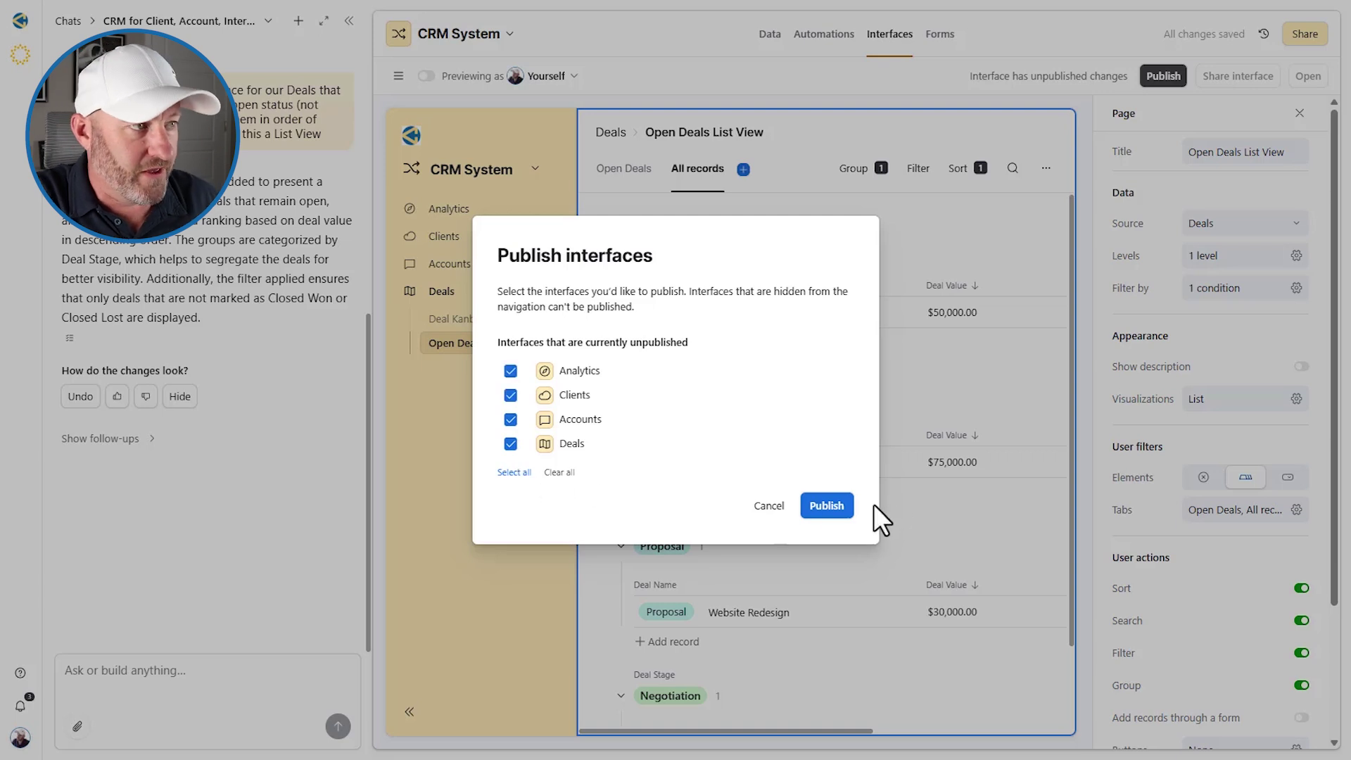
left_click(827, 506)
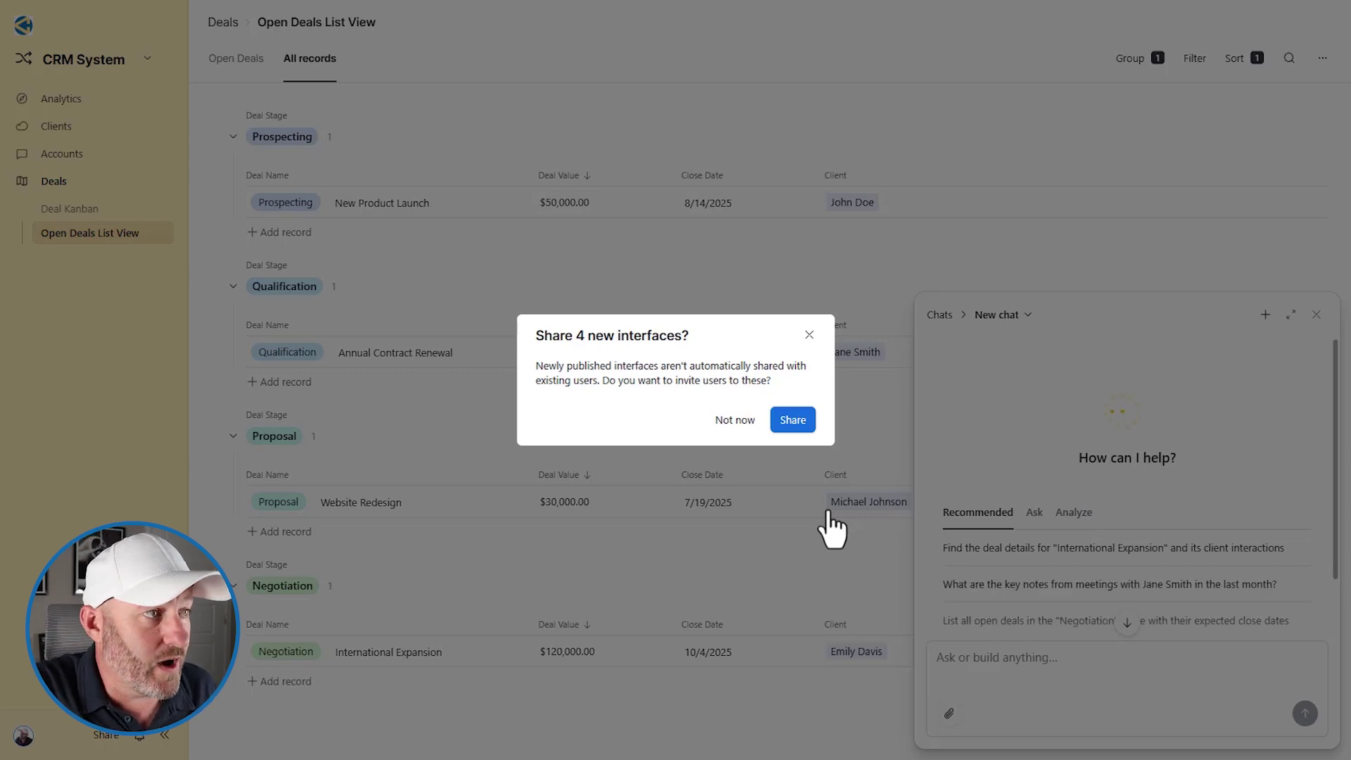
left_click(736, 420)
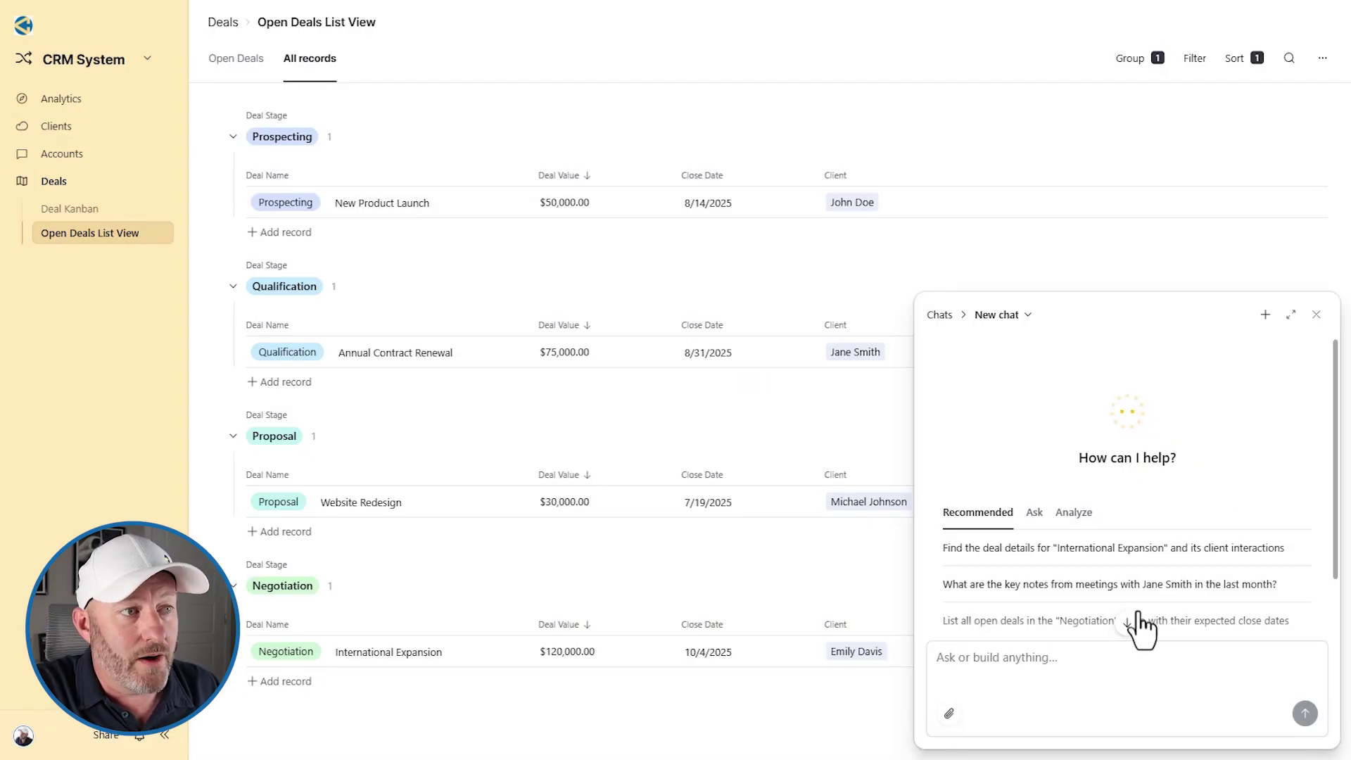
left_click(1080, 680)
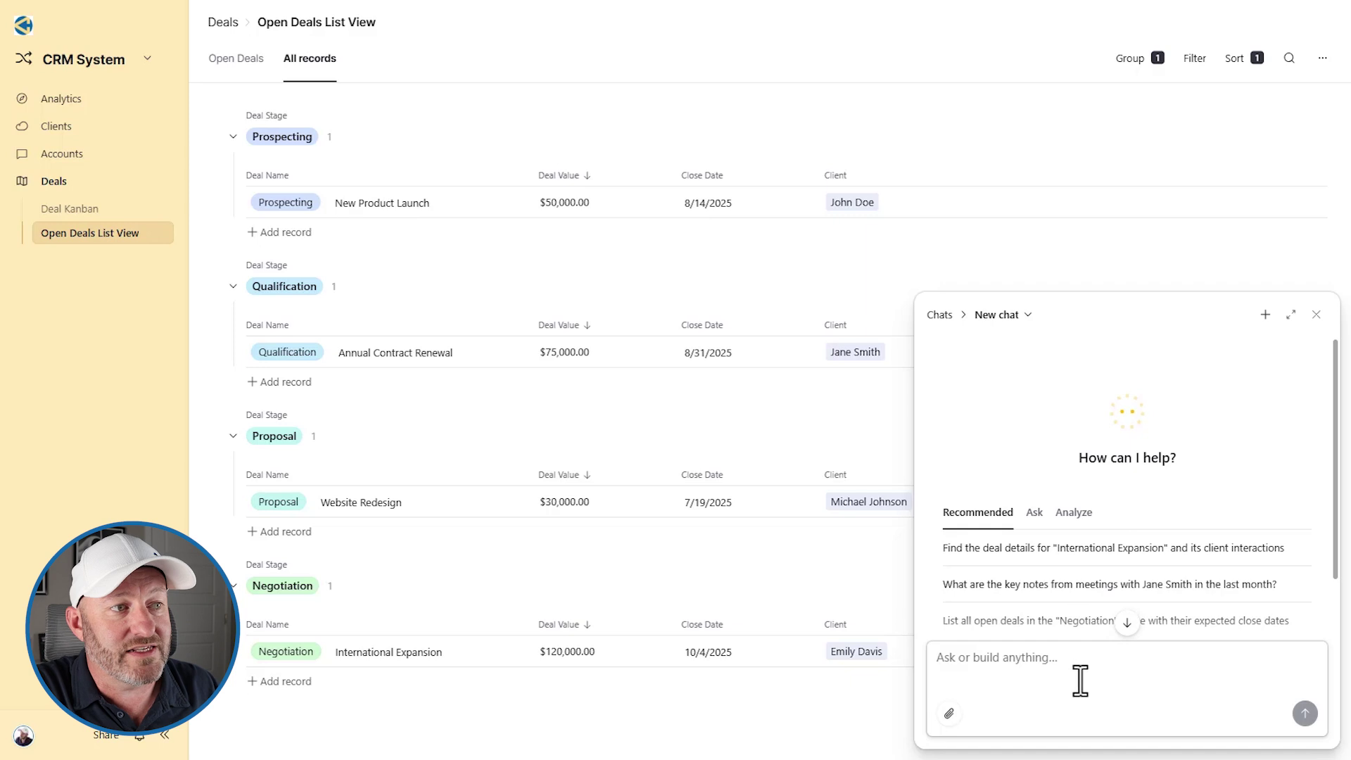
Close and reopen the Omni chat panel, then show its Analyze suggestions
left_click(1316, 315)
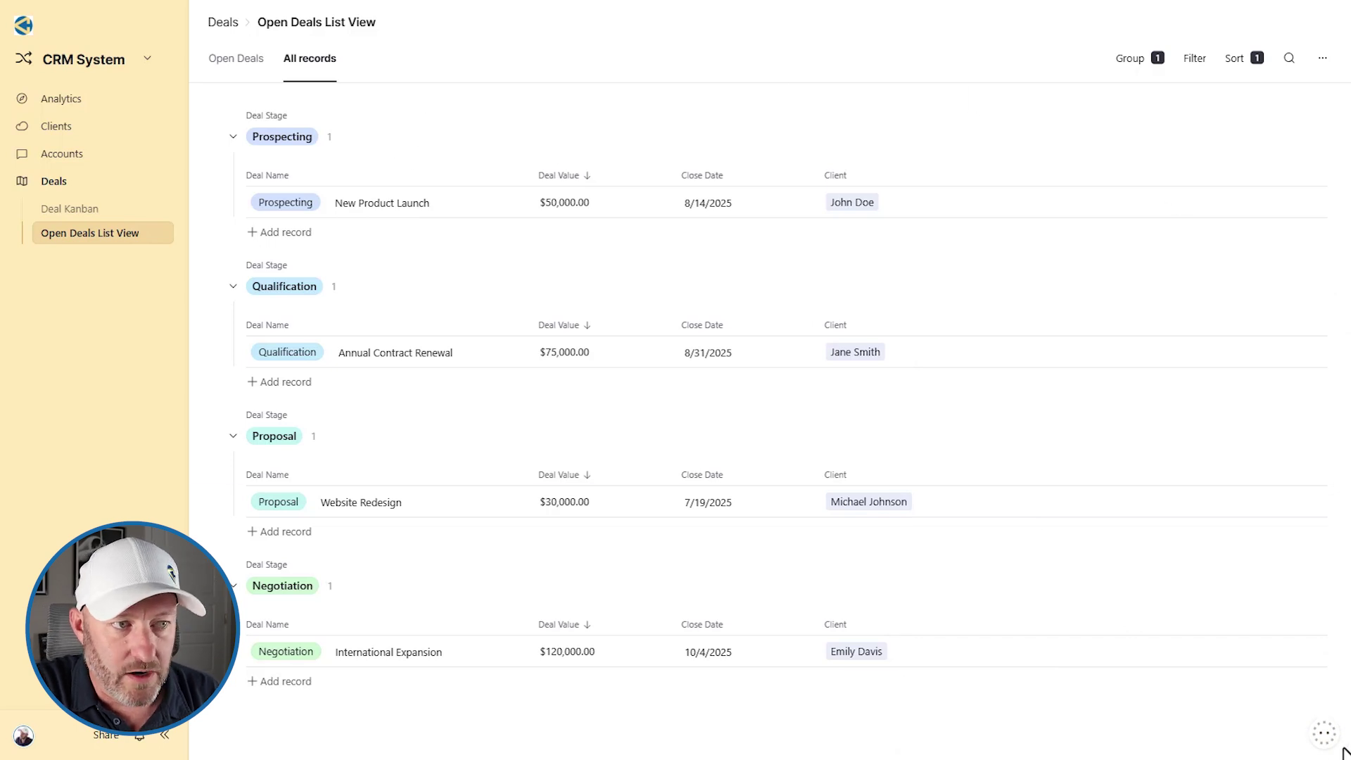
left_click(1325, 733)
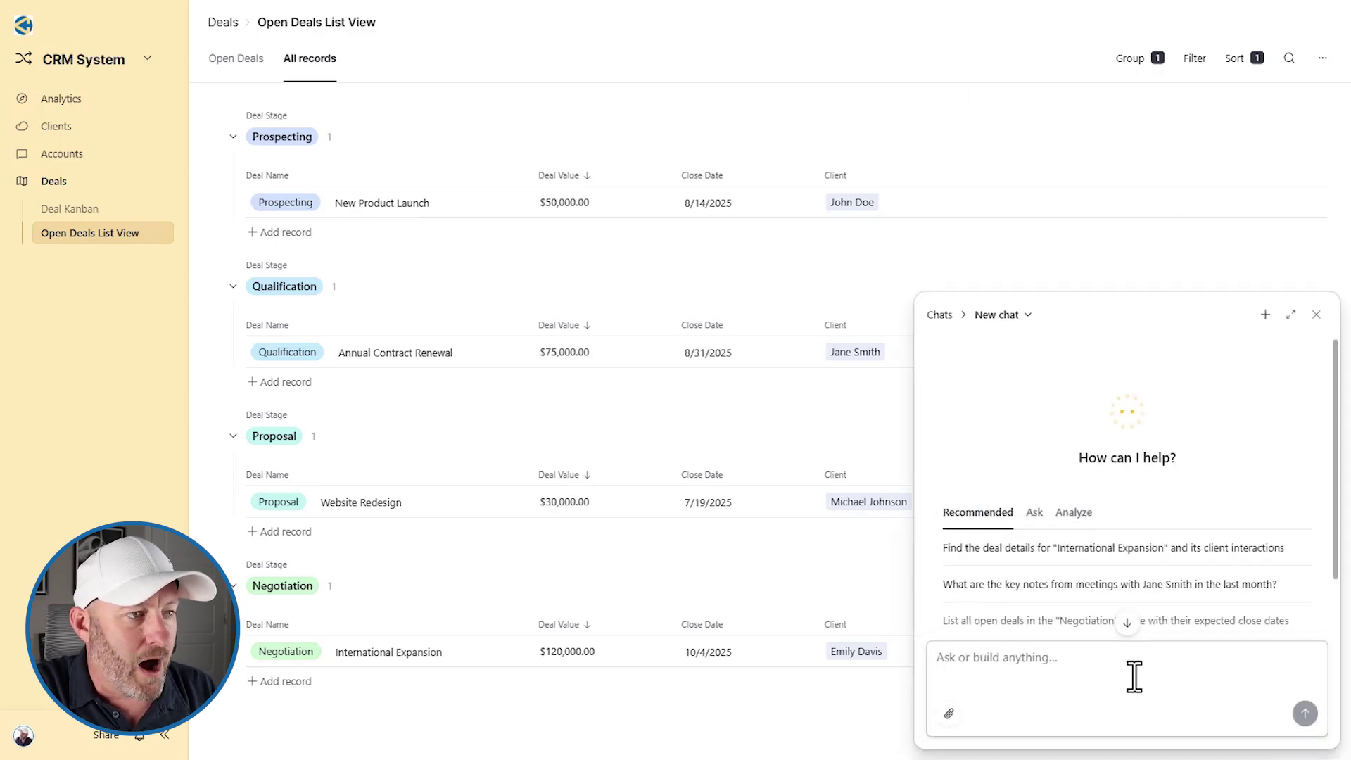
left_click(1134, 676)
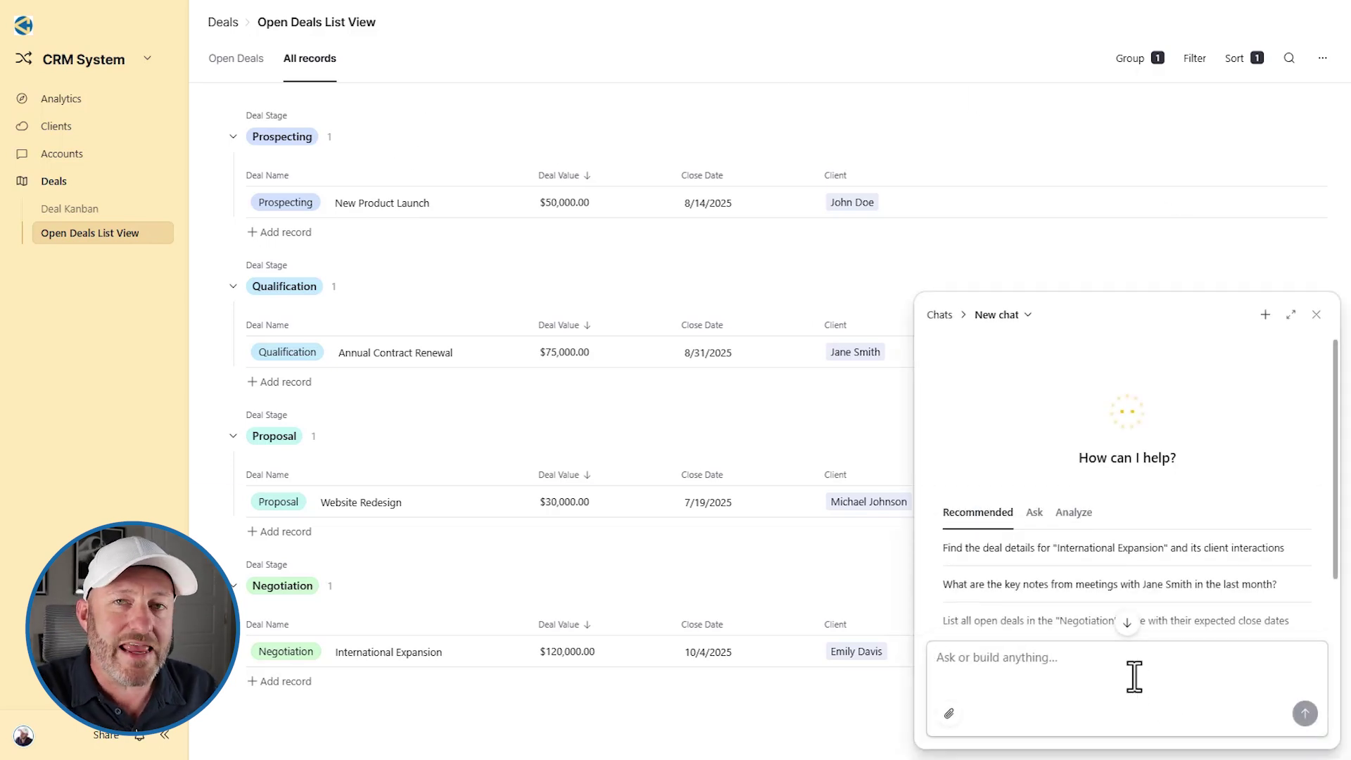
left_click(1073, 511)
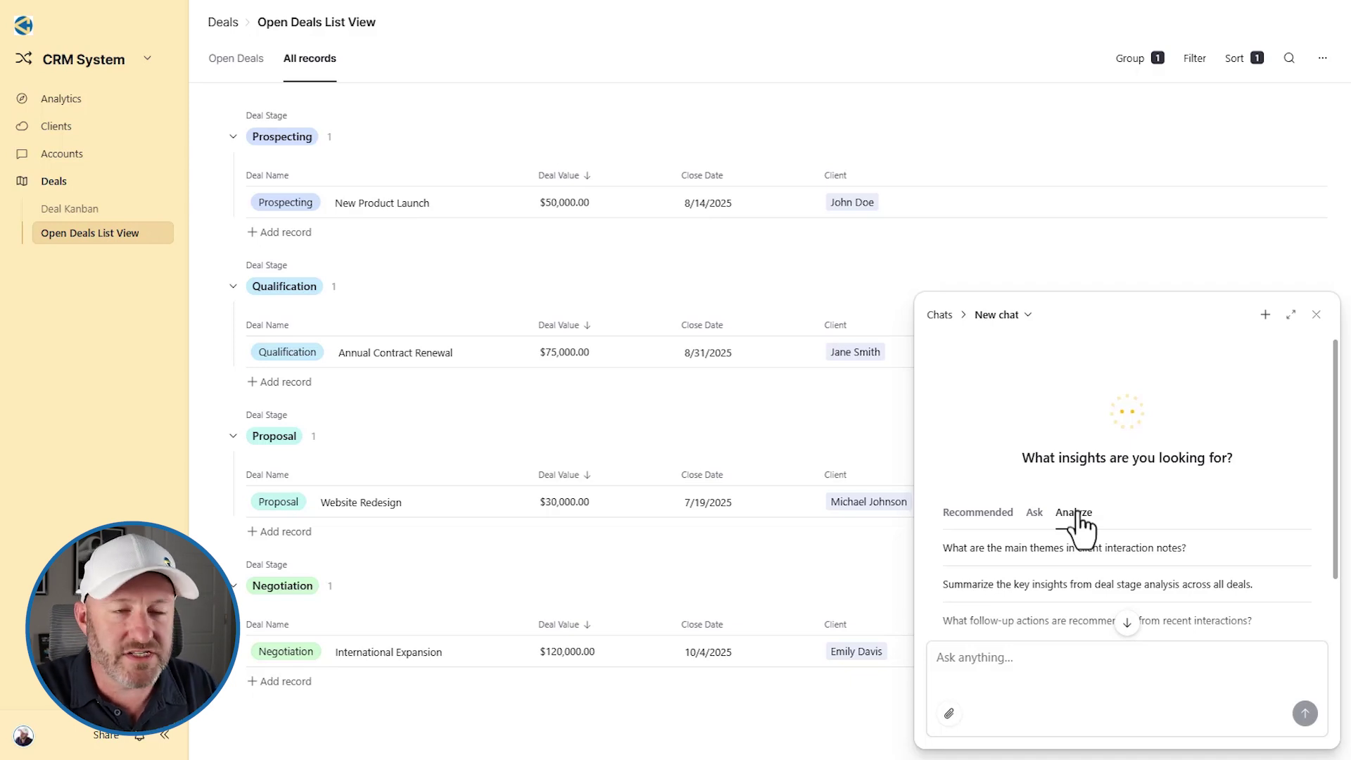
left_click(1068, 663)
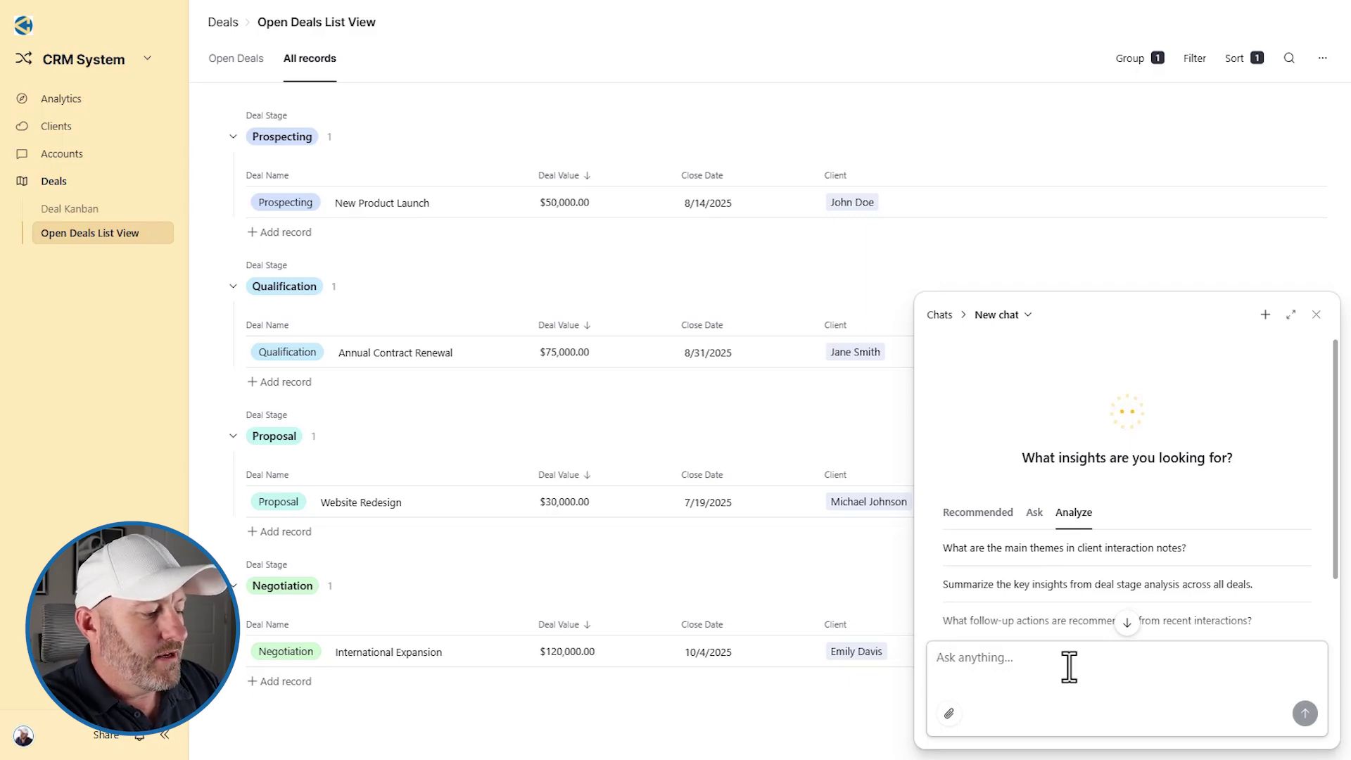
type("perform some quick ana")
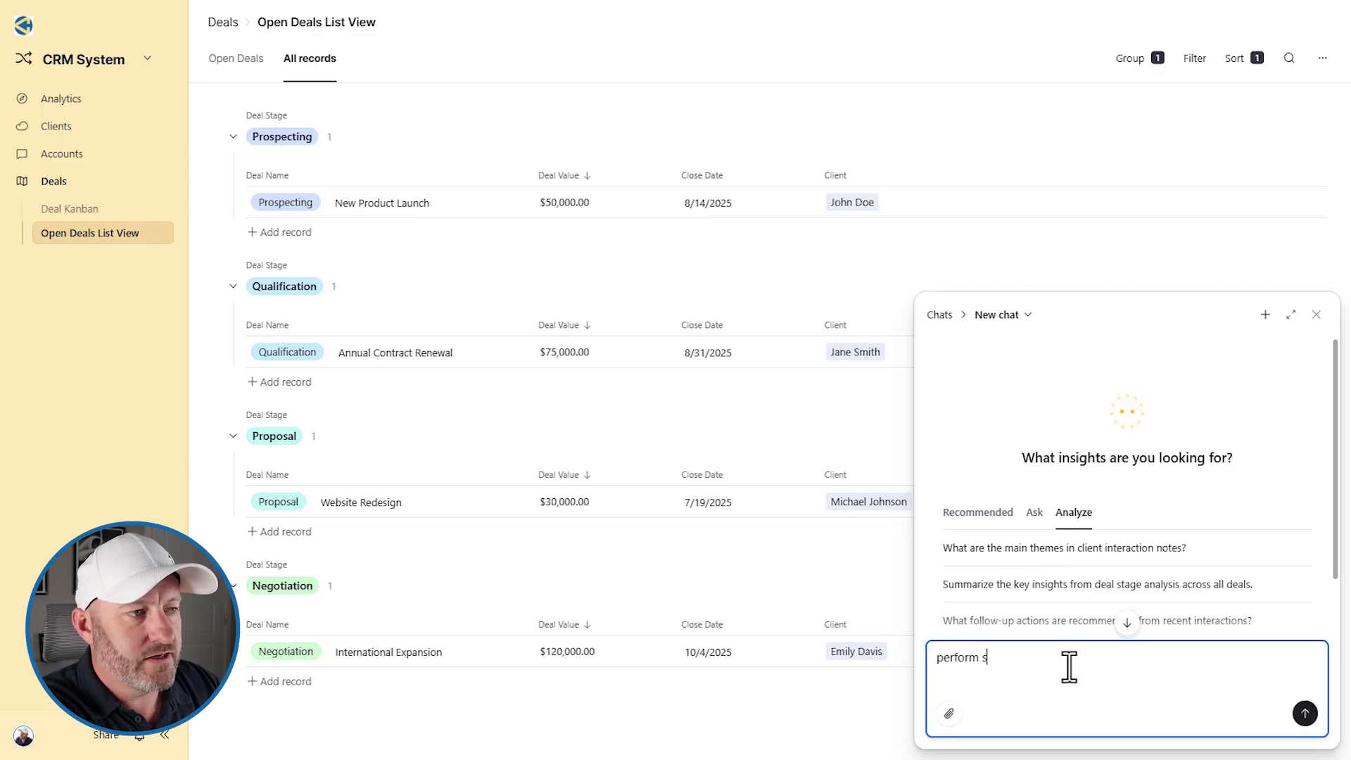
type("lys")
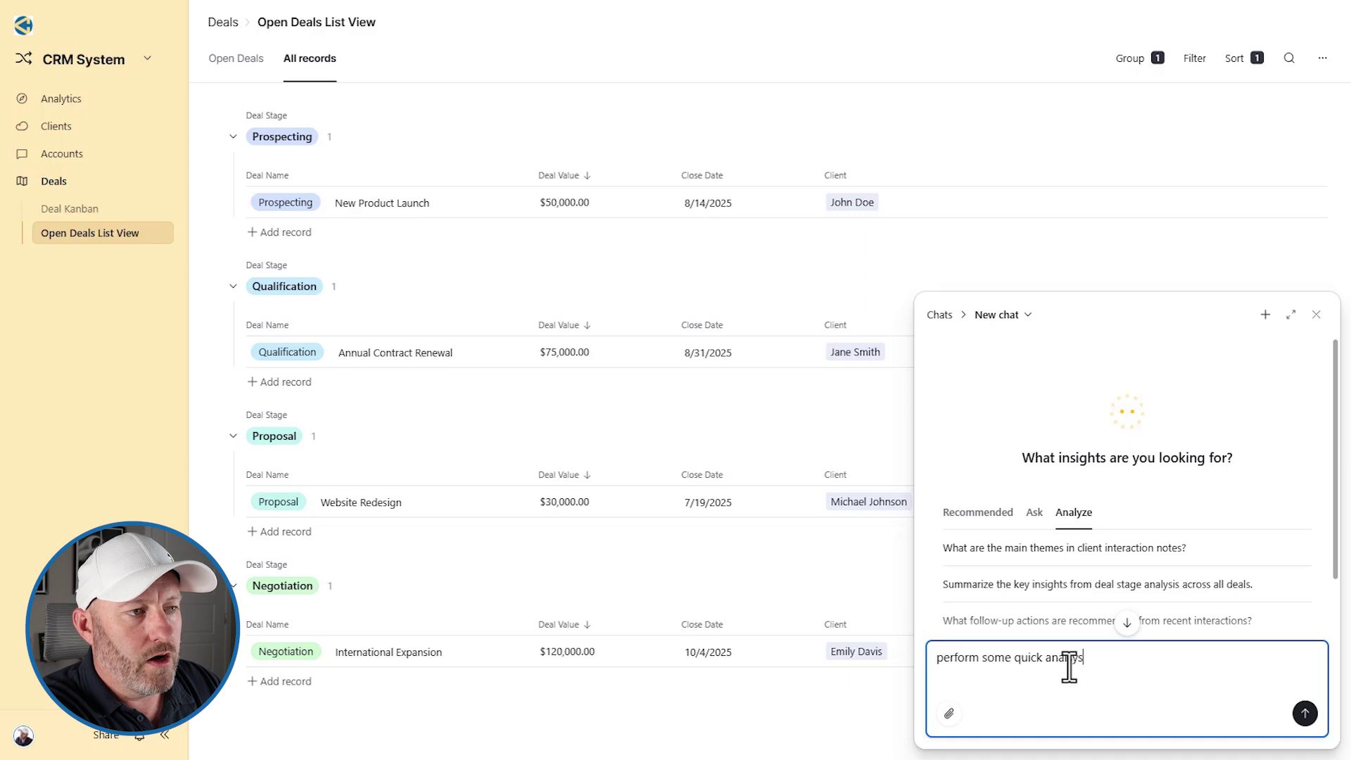
type("s on")
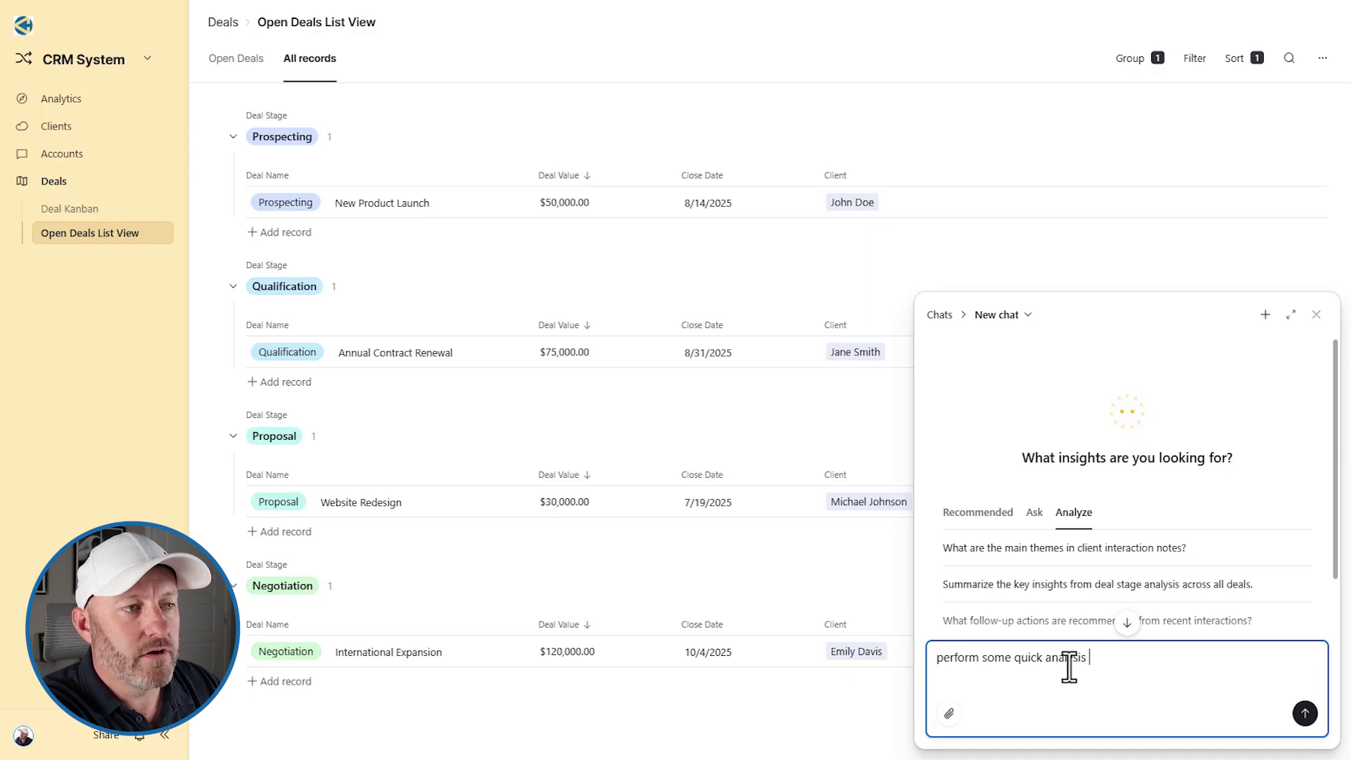
type(" the health of")
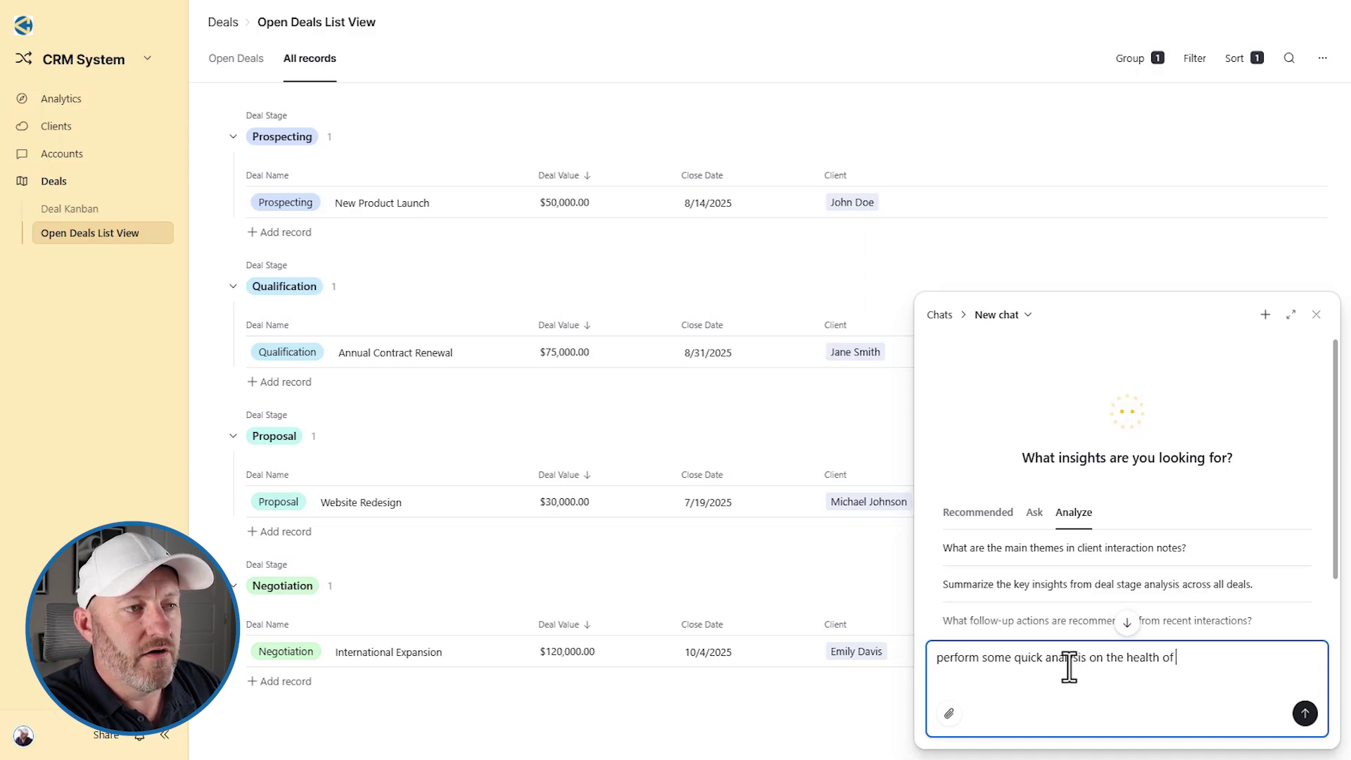
type(" our deal pip")
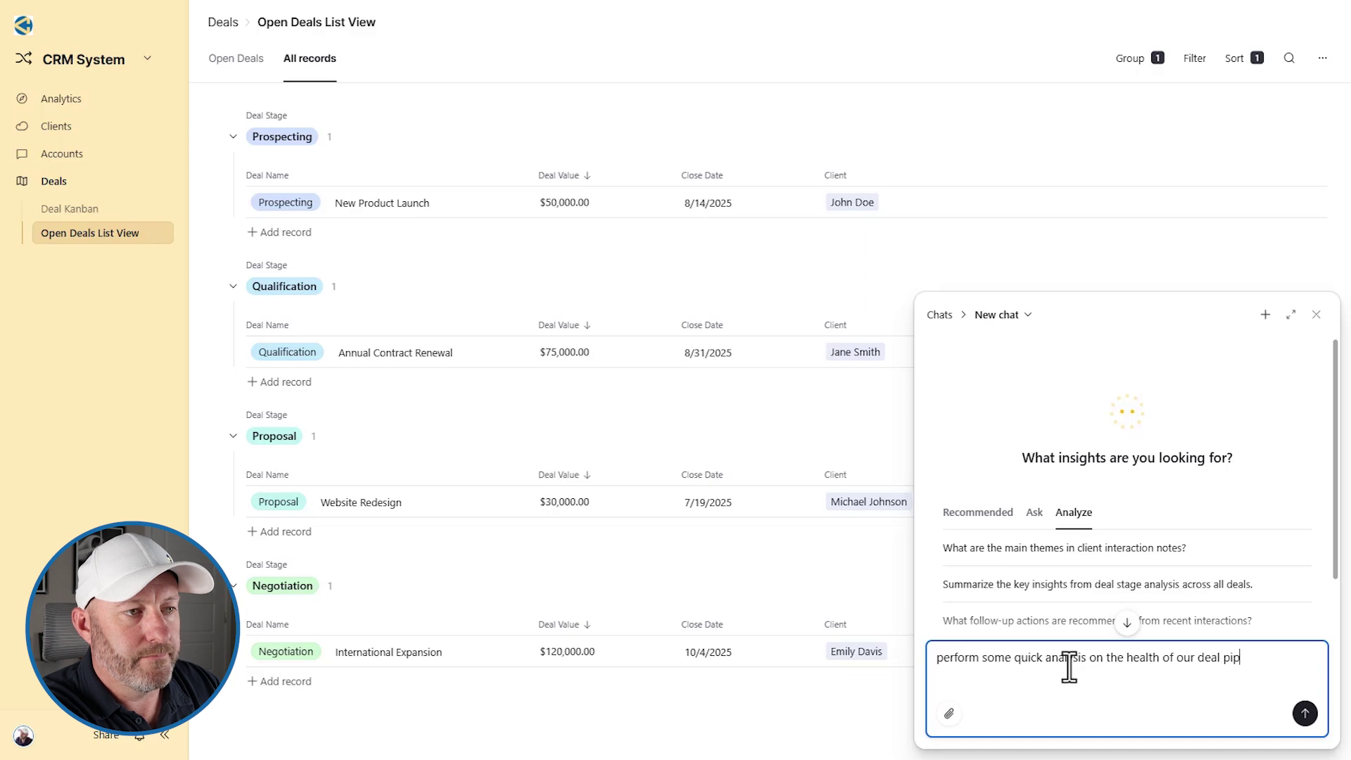
type("eline")
key("Return")
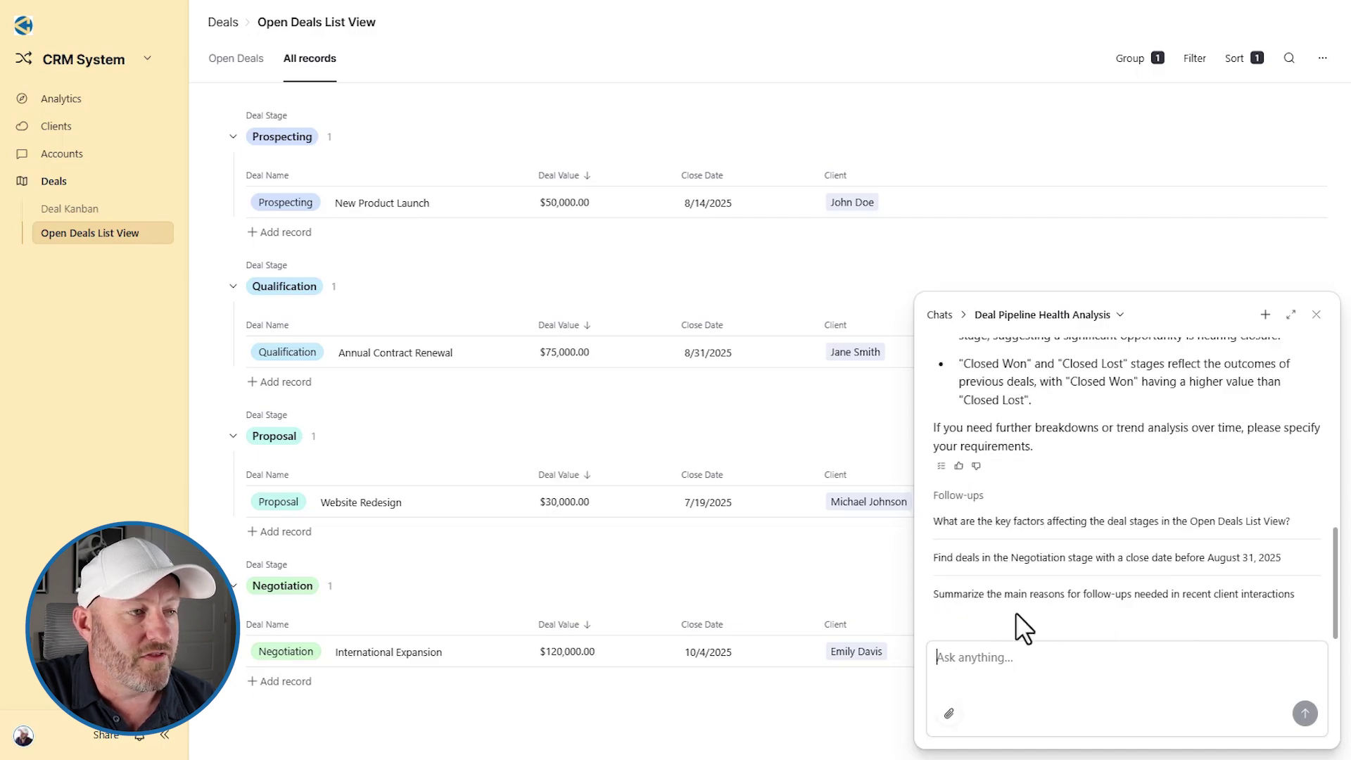
scroll(1160, 557, "up", 10)
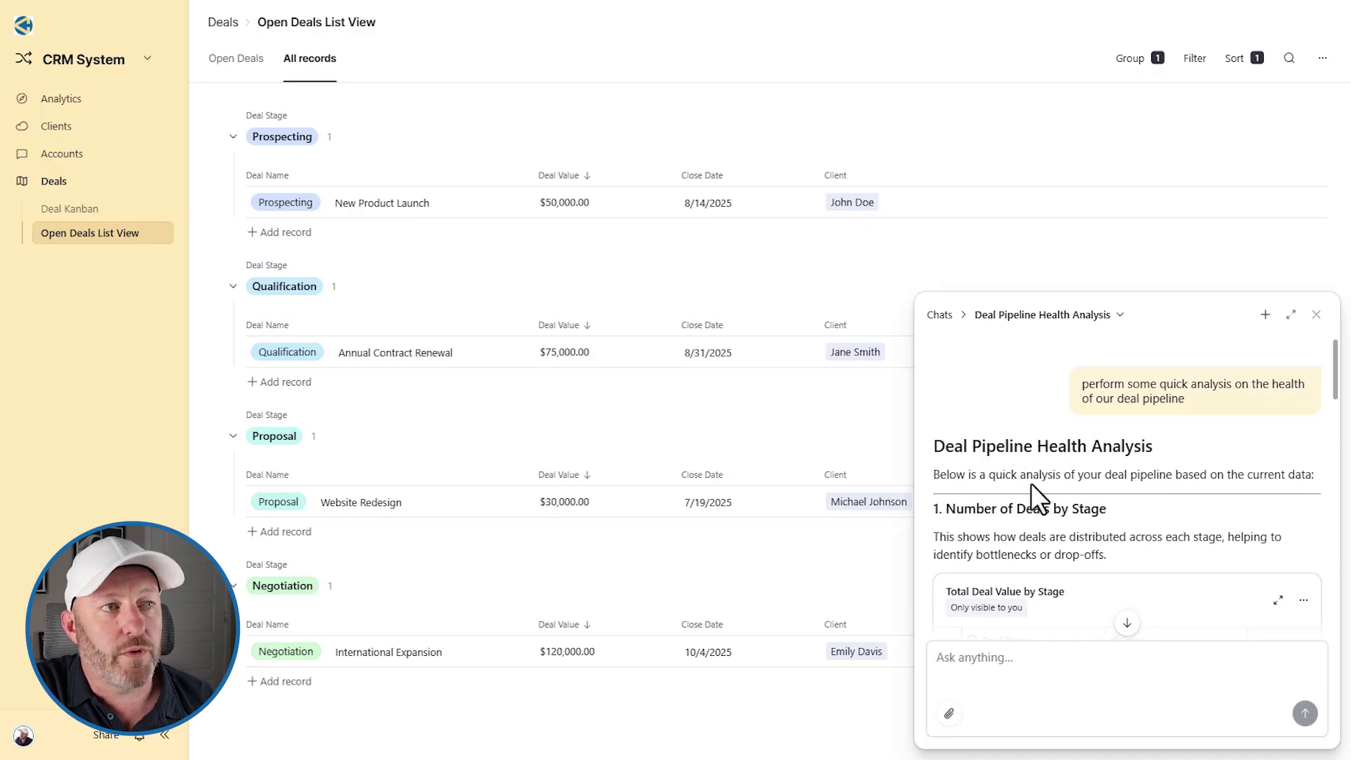
scroll(1203, 491, "down", 2)
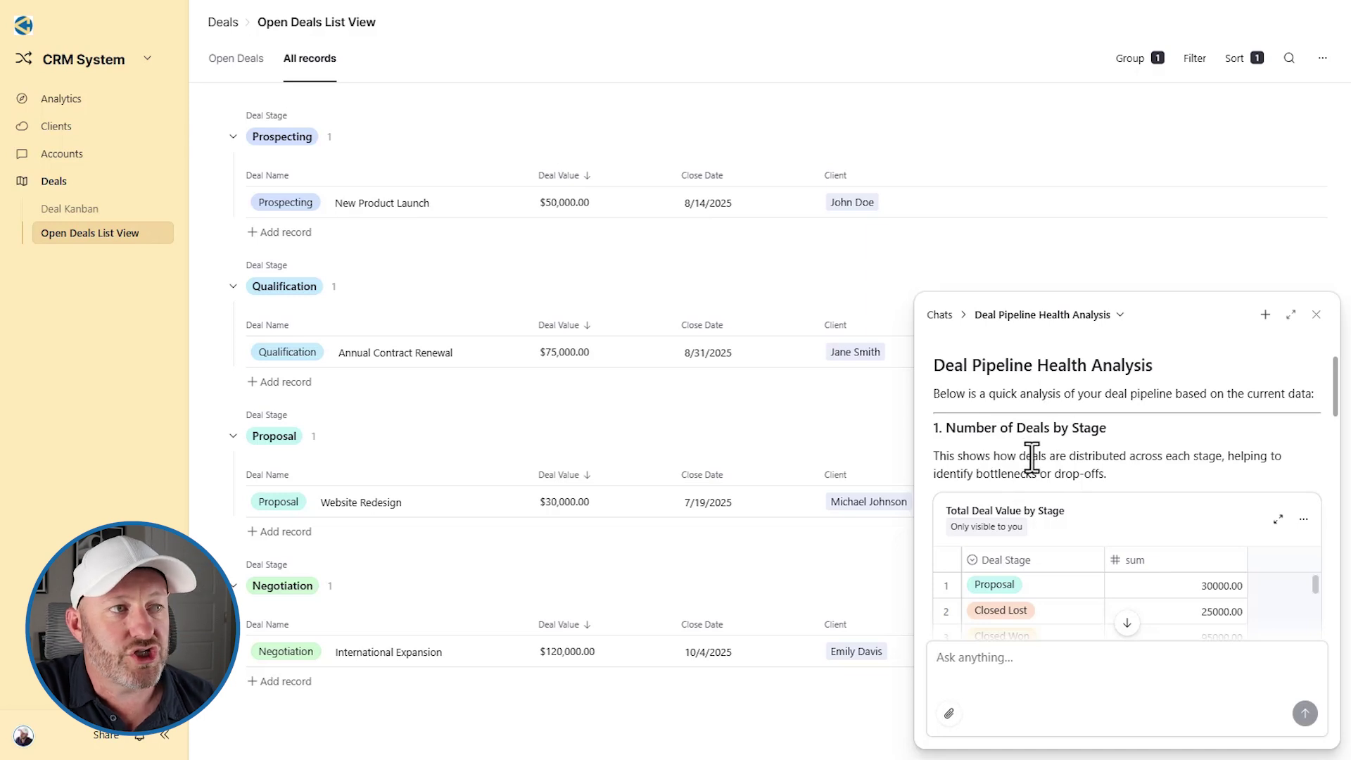
scroll(1160, 454, "down", 2)
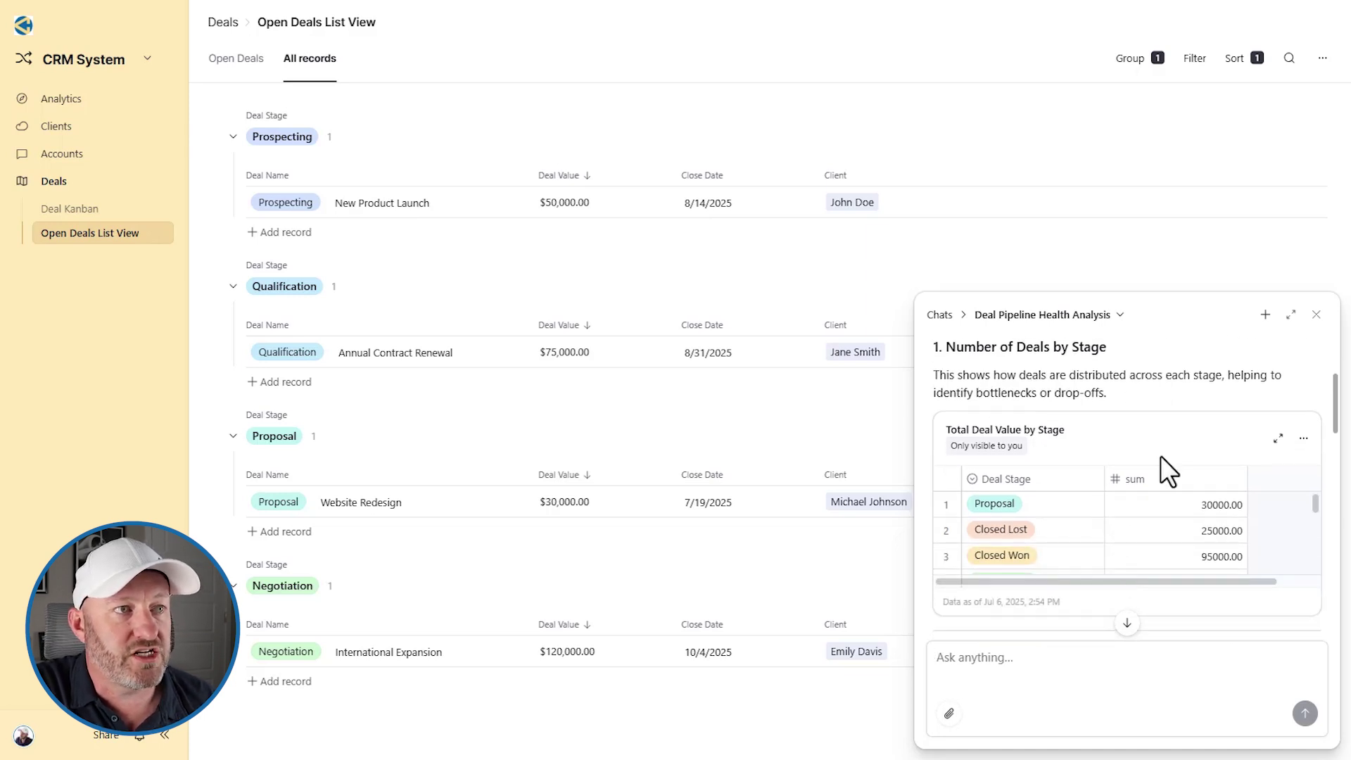
scroll(1105, 520, "down", 2)
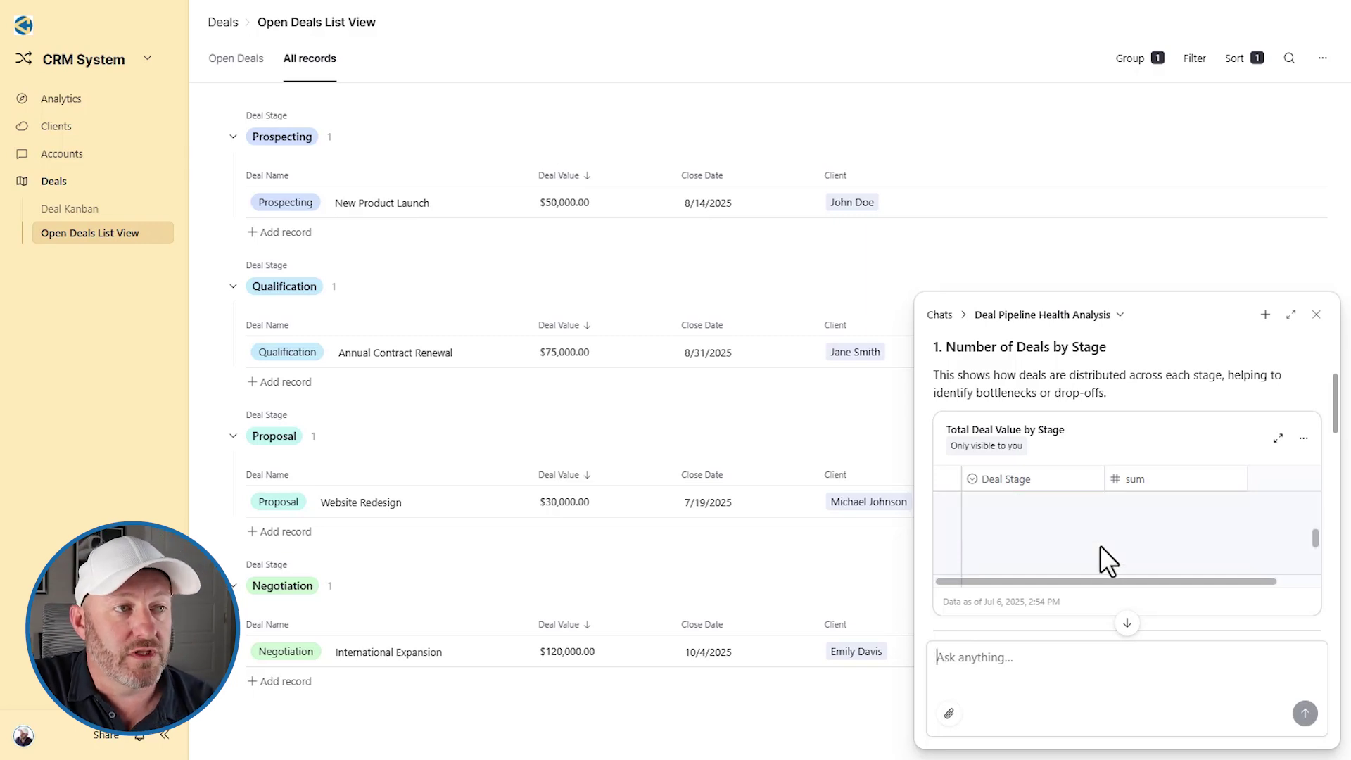
scroll(1100, 546, "up", 2)
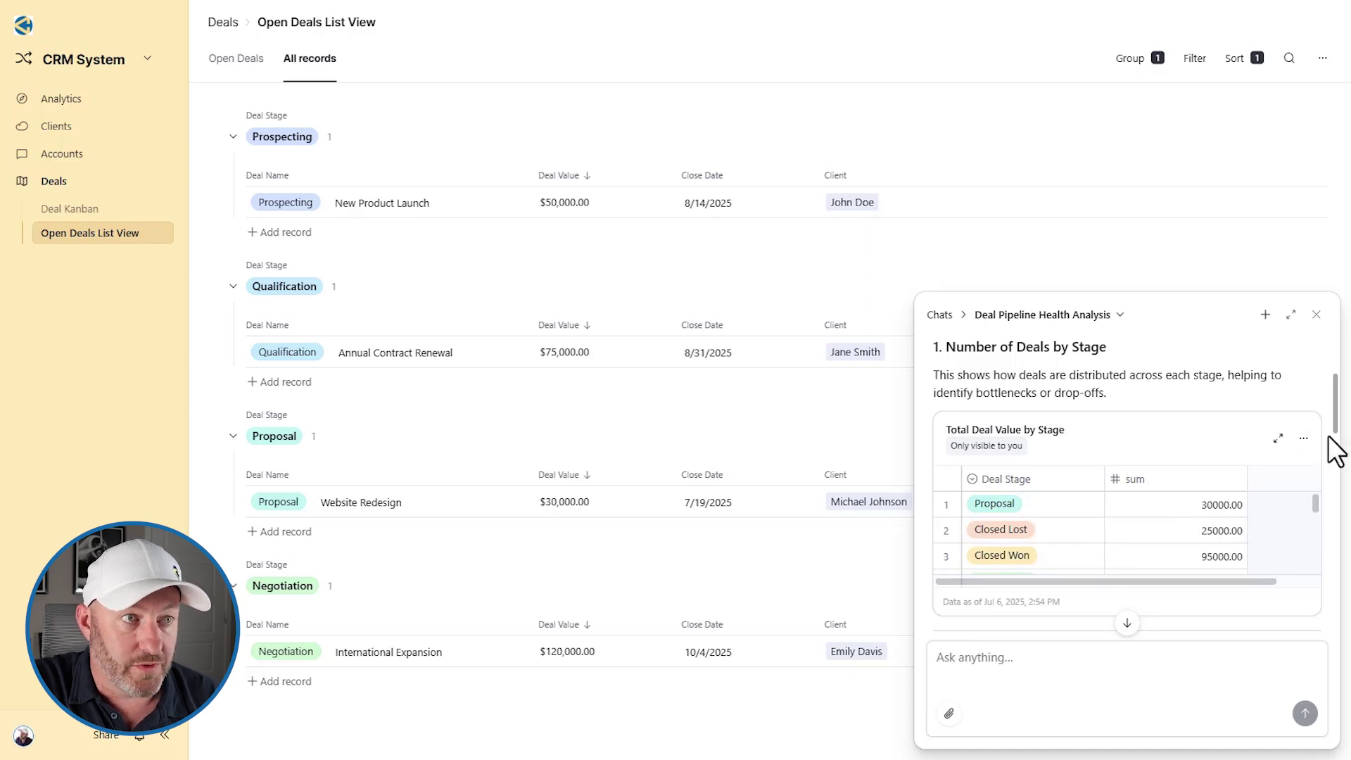
scroll(1326, 450, "down", 3)
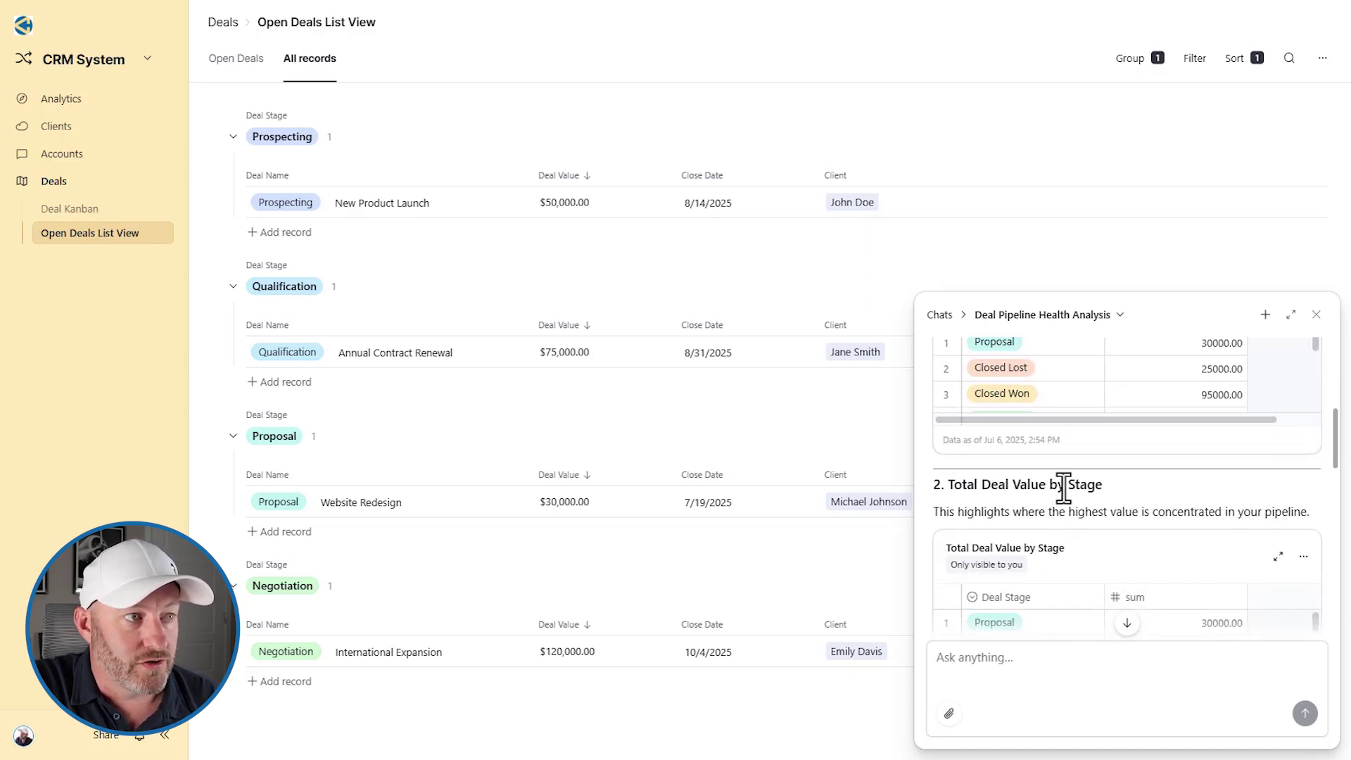
scroll(1065, 477, "down", 2)
scroll(1264, 509, "down", 2)
scroll(1217, 567, "down", 2)
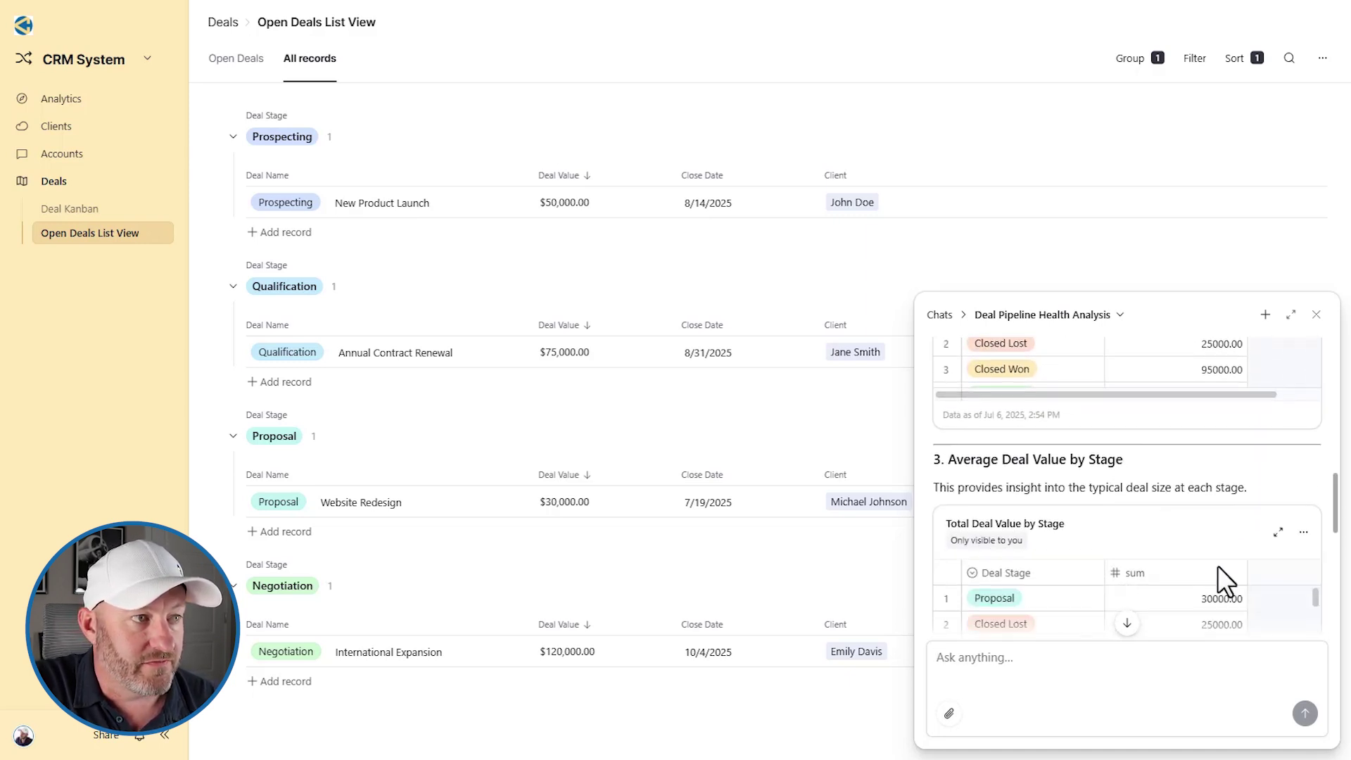
scroll(1134, 538, "down", 1)
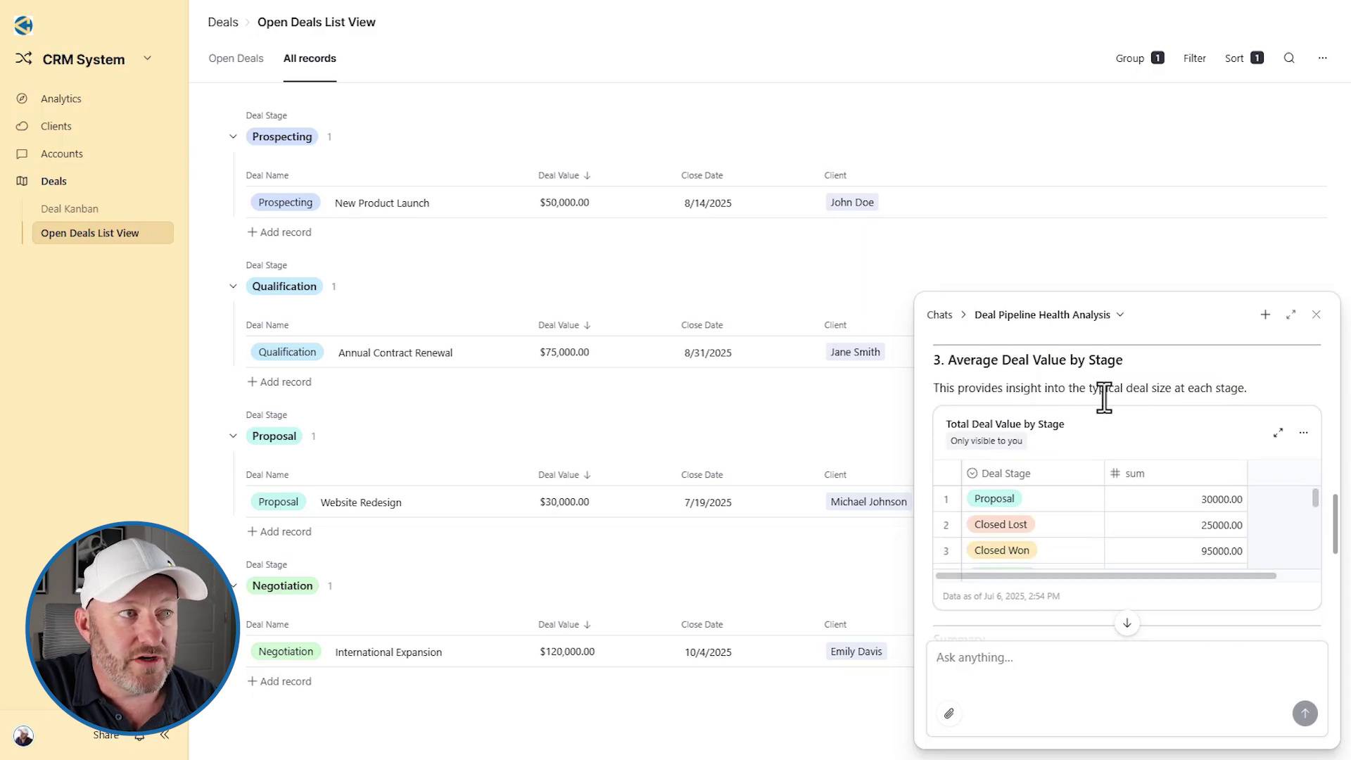
scroll(1332, 465, "down", 2)
scroll(1334, 465, "down", 1)
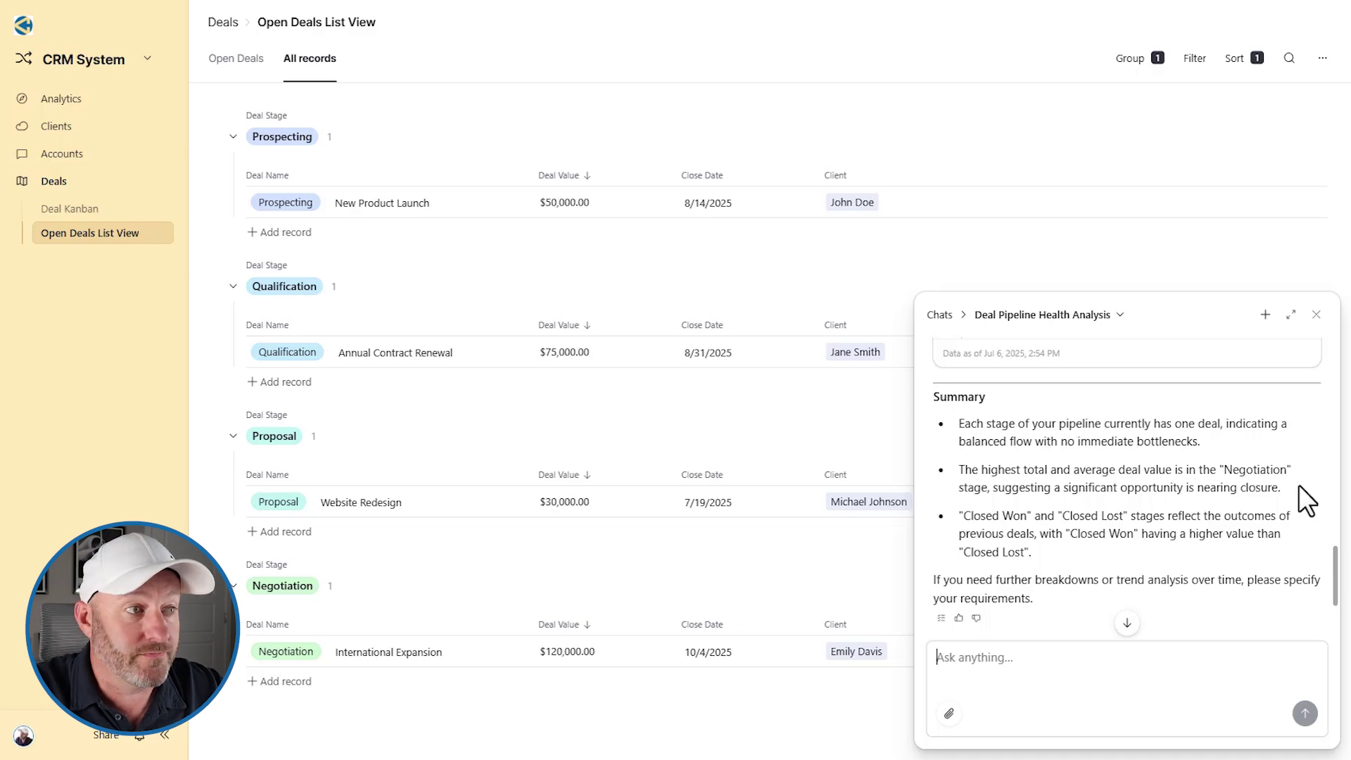
scroll(1298, 484, "down", 3)
scroll(1298, 484, "down", 2)
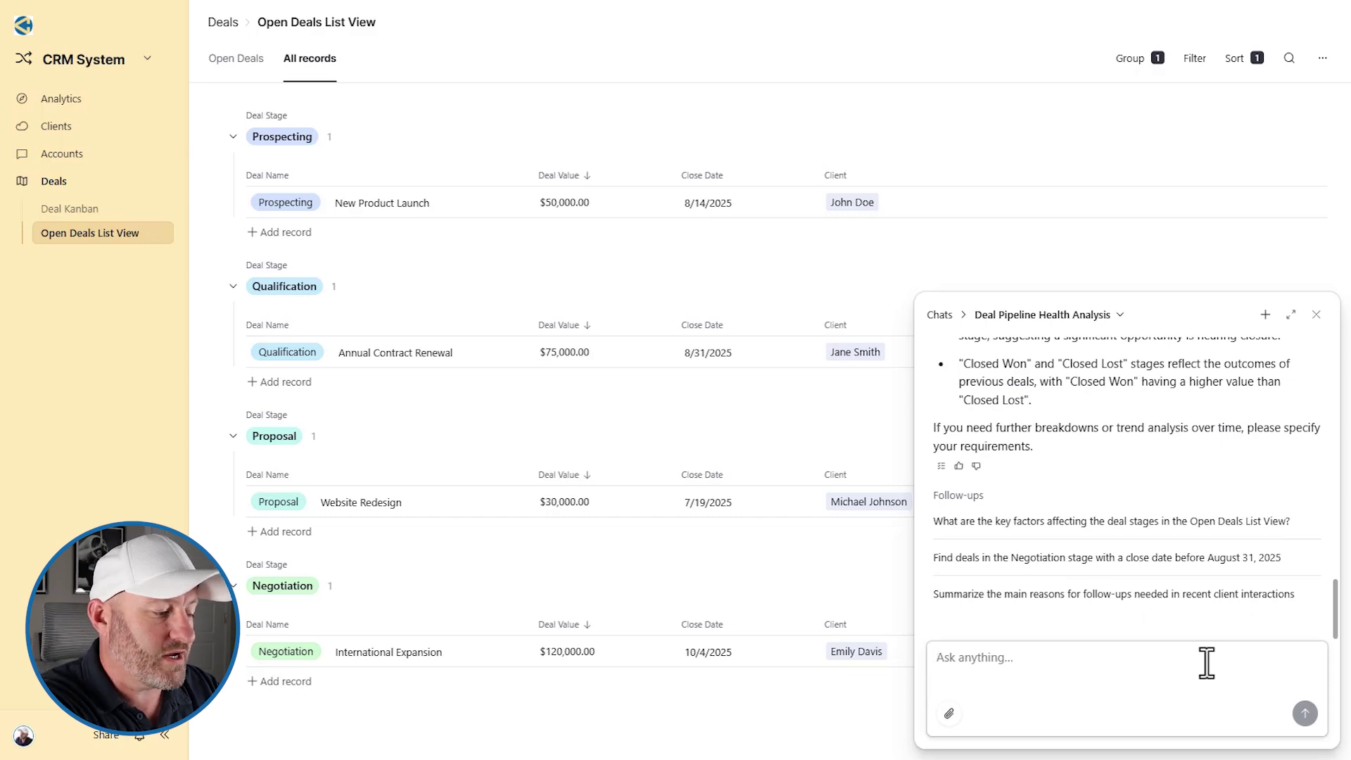
type("what field")
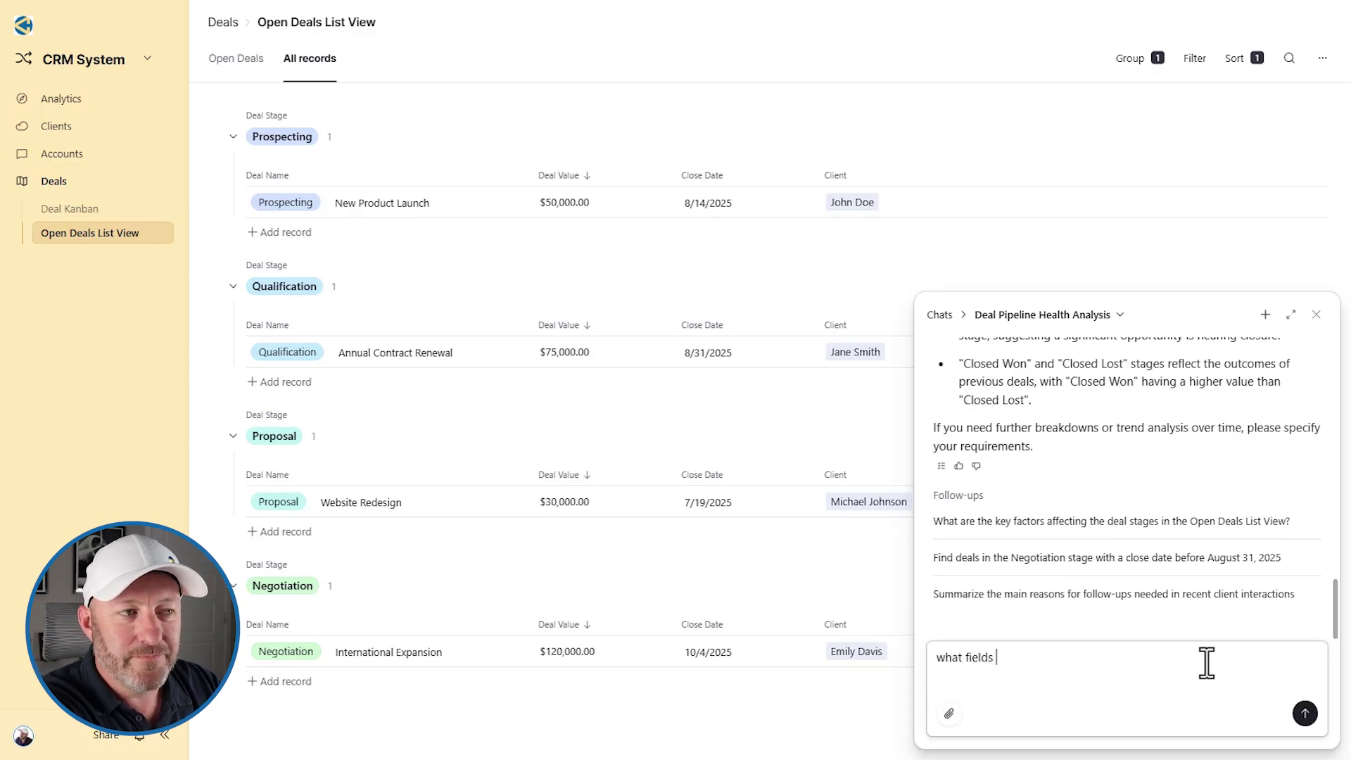
type("should I add to m")
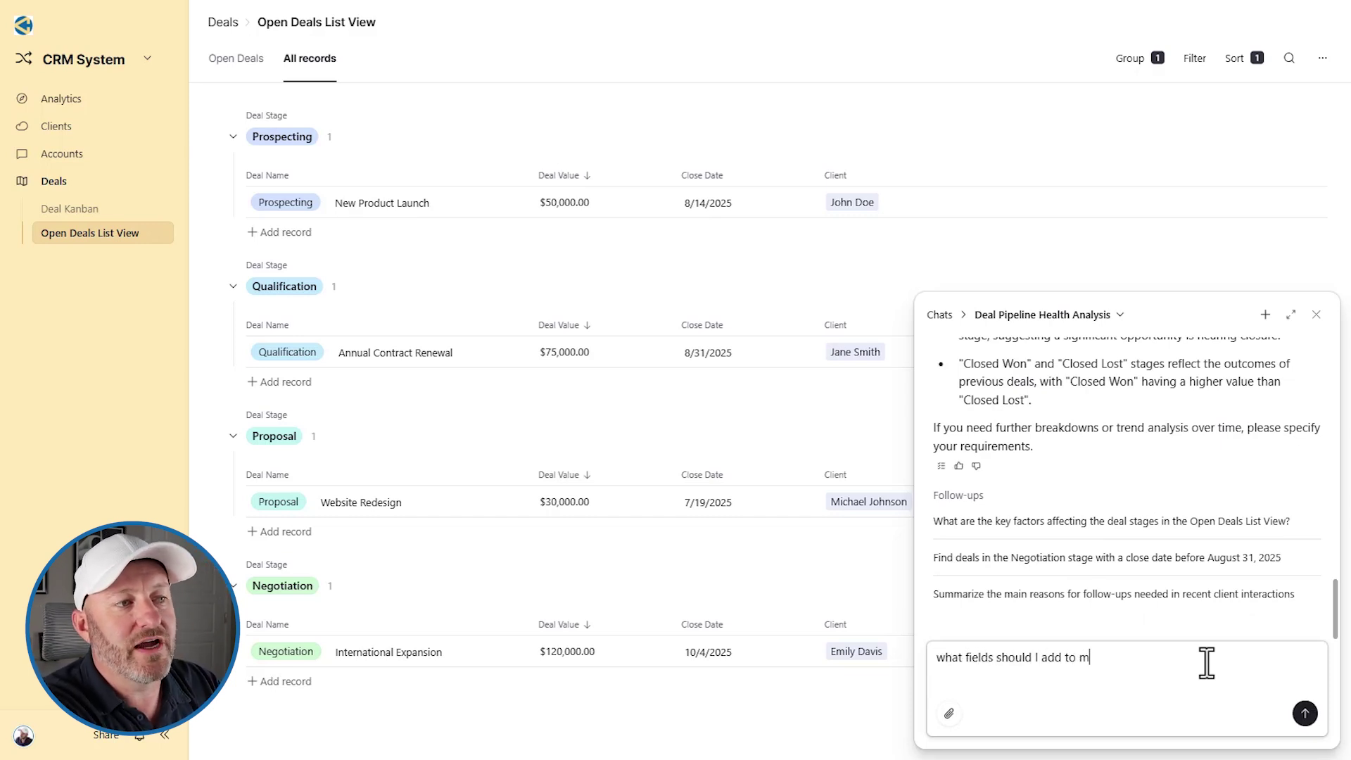
type("y dea")
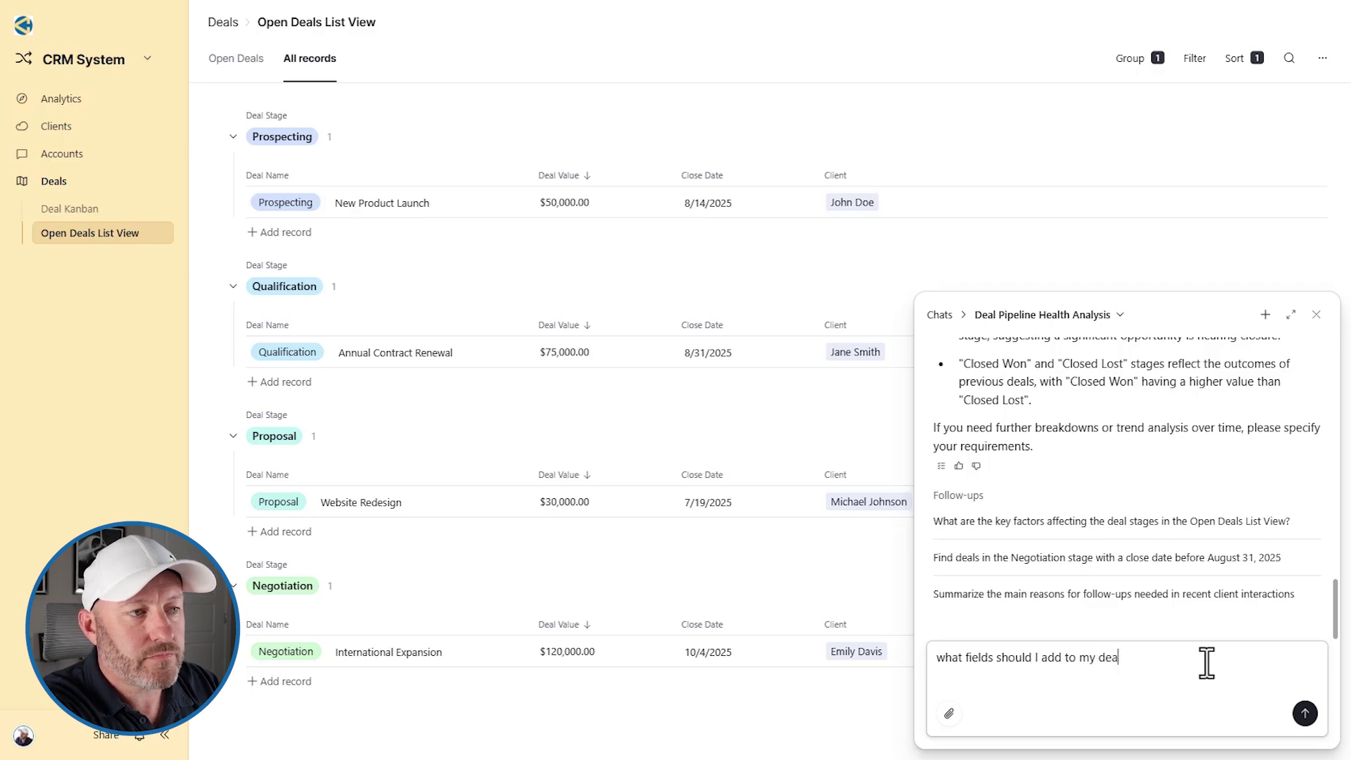
type("el flow to ")
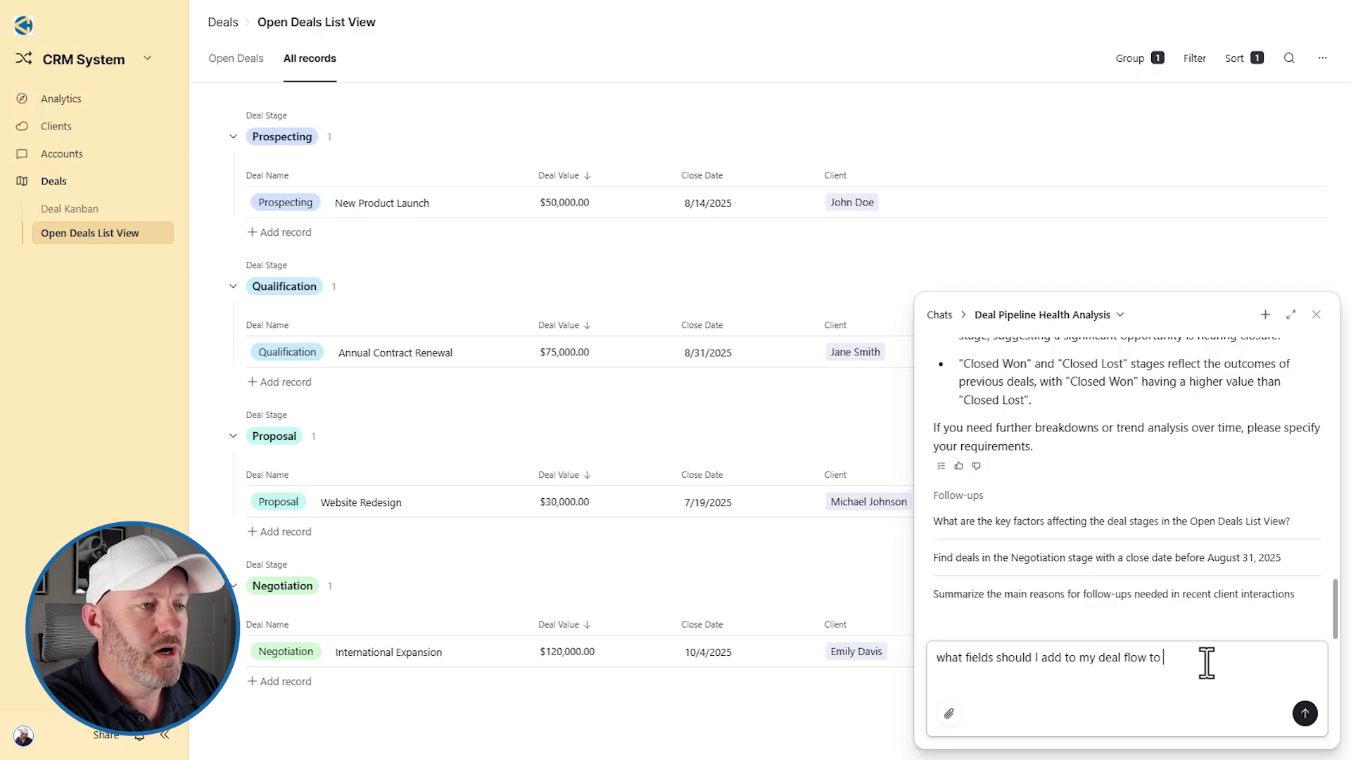
type("allow me to ")
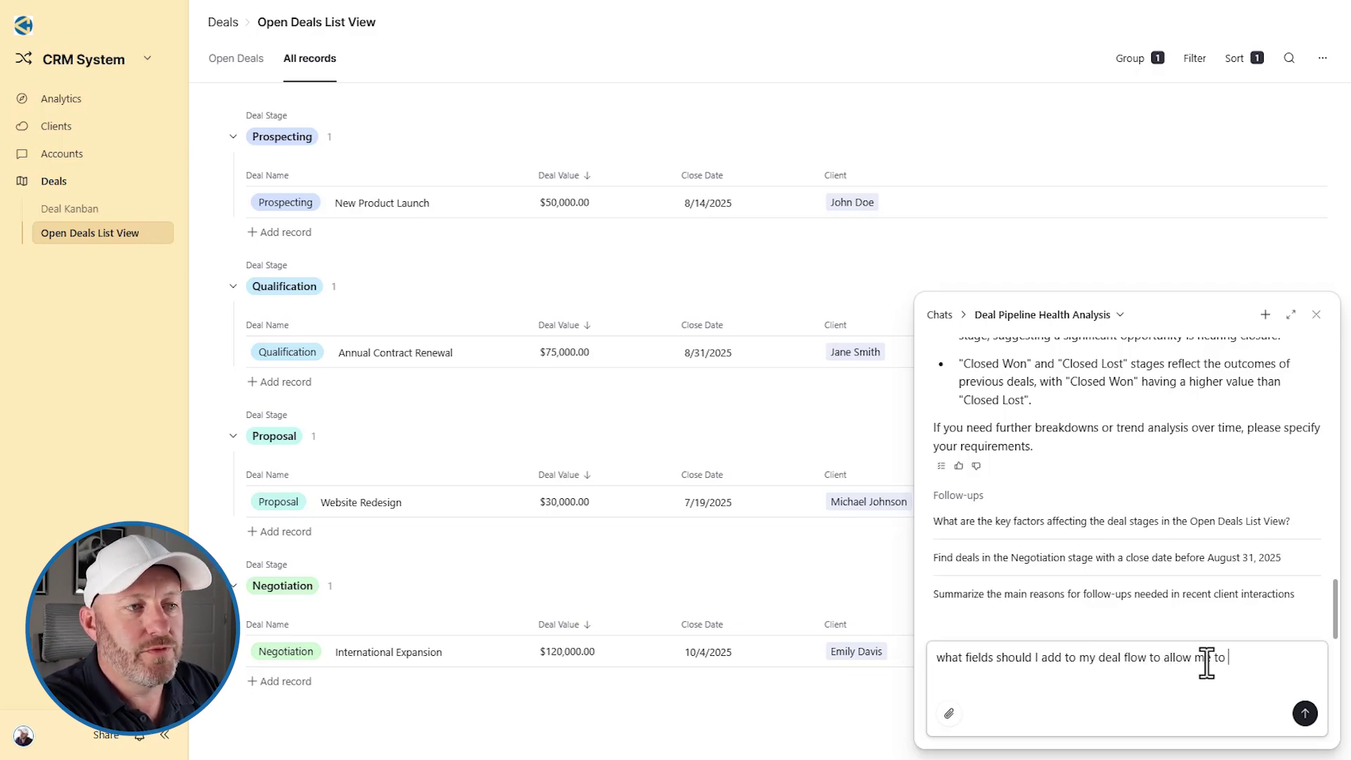
type("perform even ")
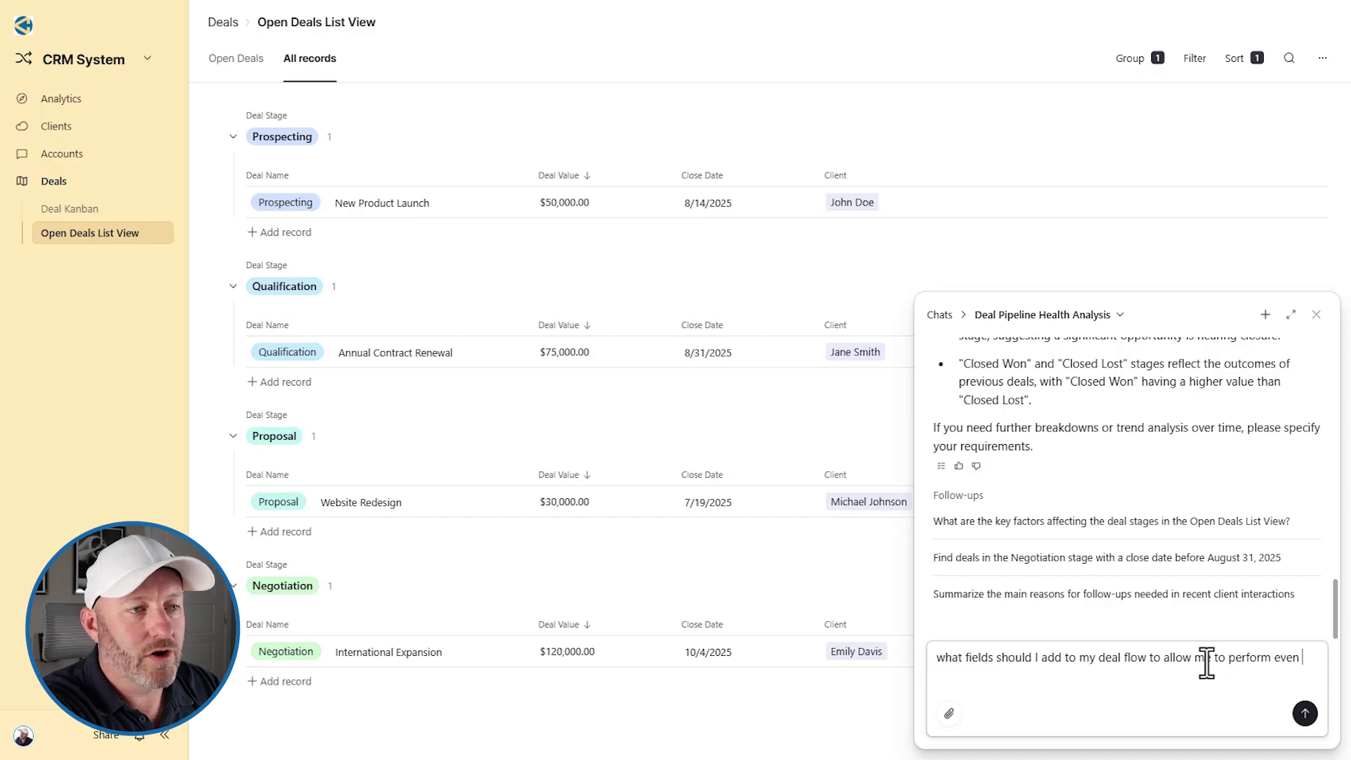
type("better data ana")
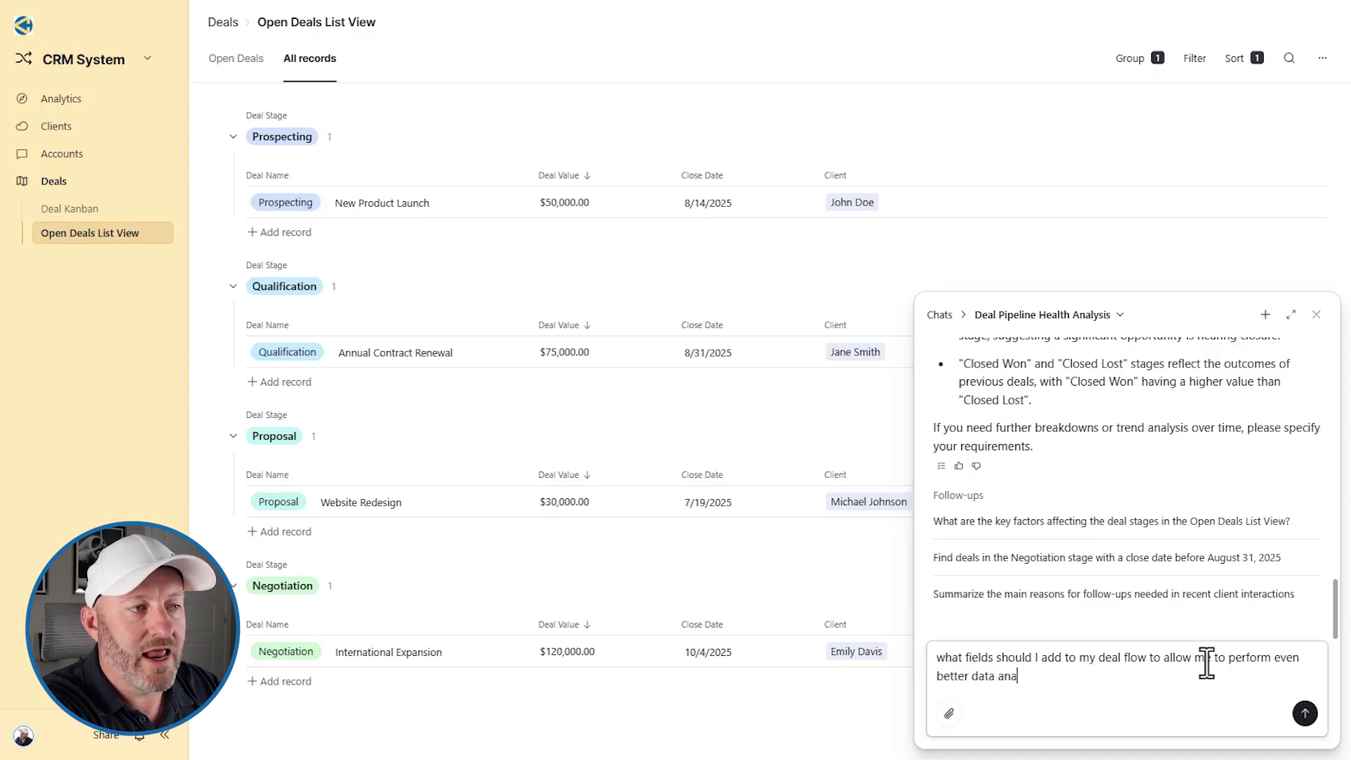
type("si")
Send Omni the question asking which deal-flow fields would enable deeper analysis
key("Return")
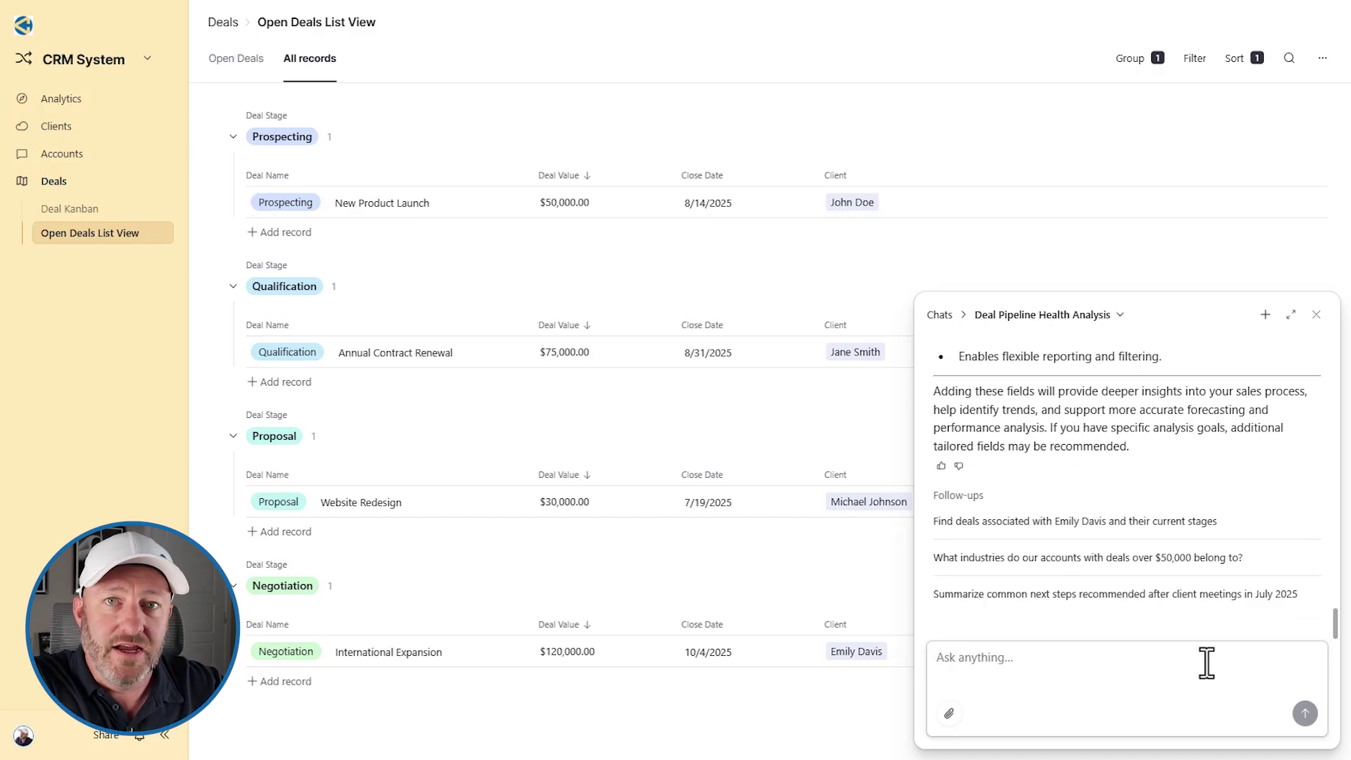
scroll(1147, 526, "up", 5)
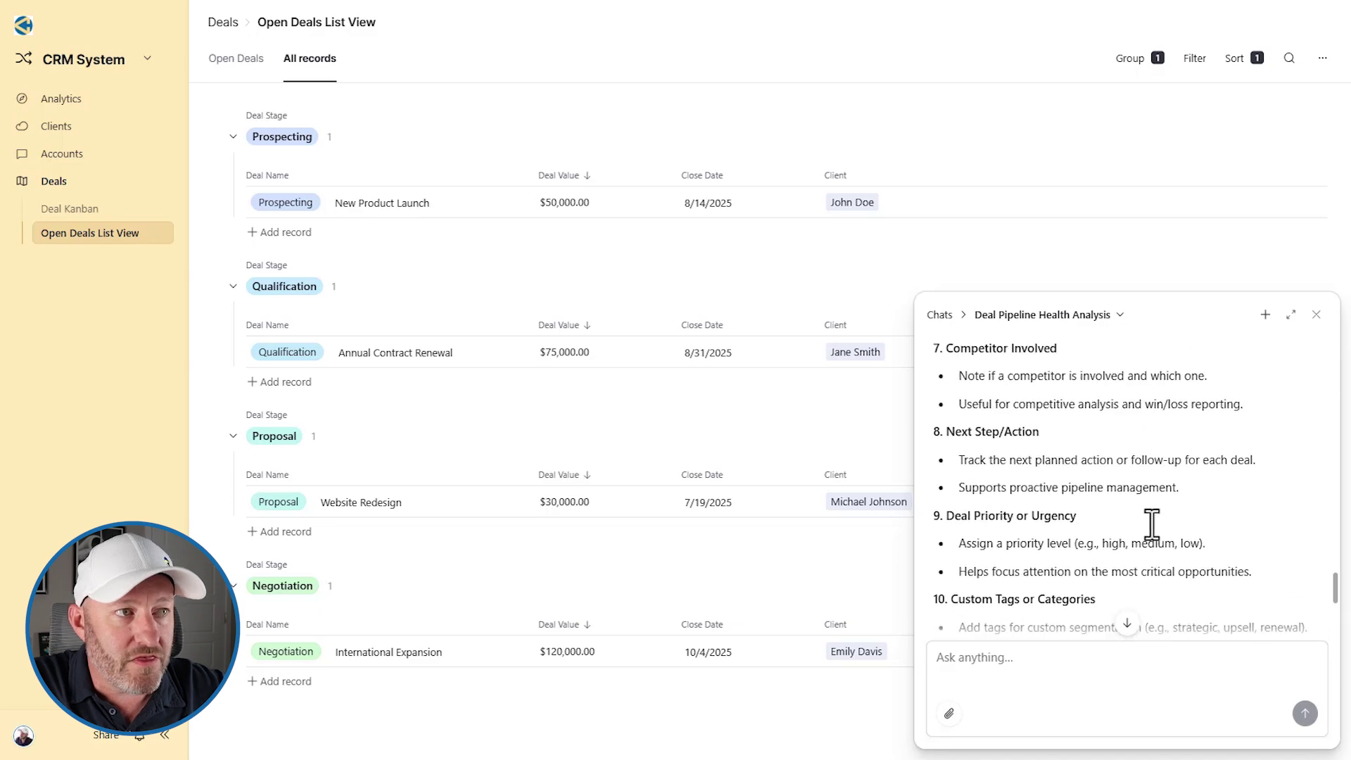
scroll(1147, 526, "up", 4)
scroll(1148, 526, "up", 4)
scroll(1147, 526, "up", 4)
scroll(1146, 525, "up", 2)
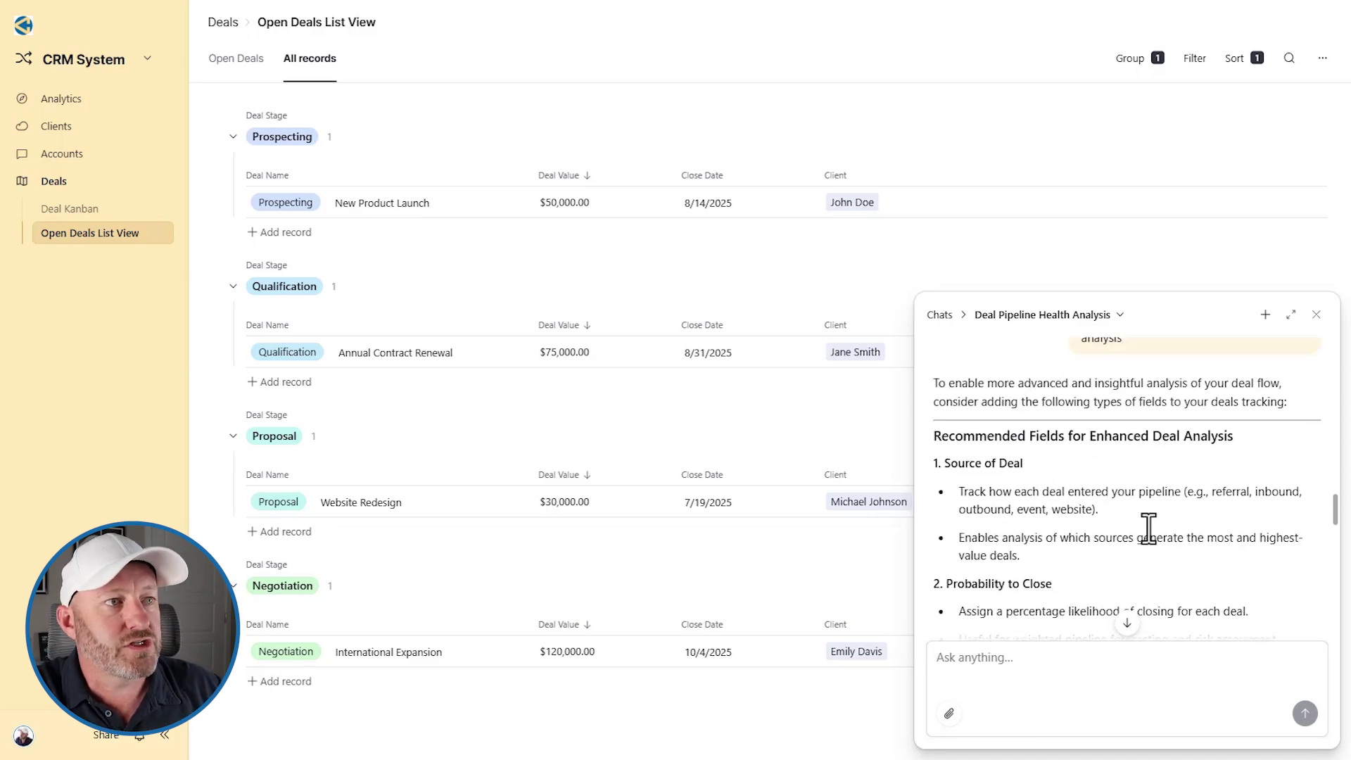
scroll(1134, 450, "down", 2)
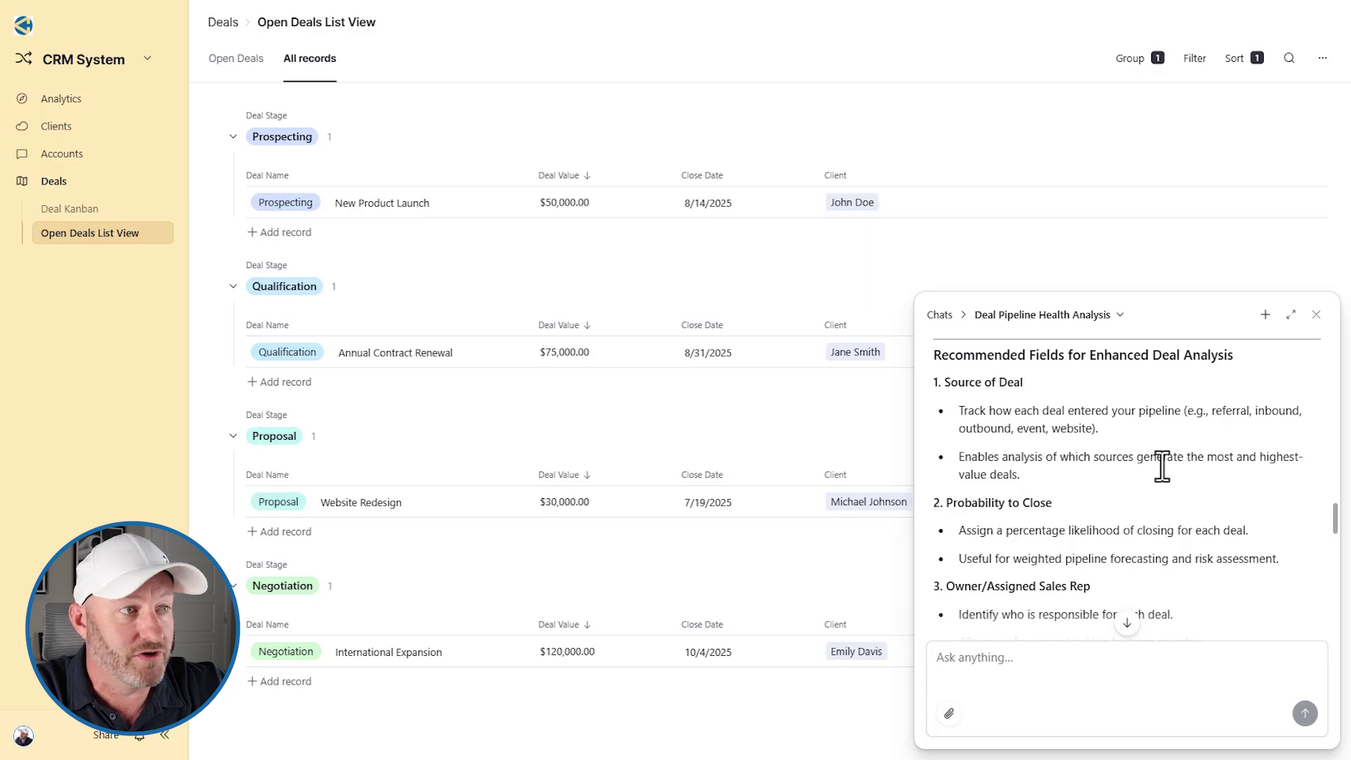
scroll(1162, 465, "down", 1)
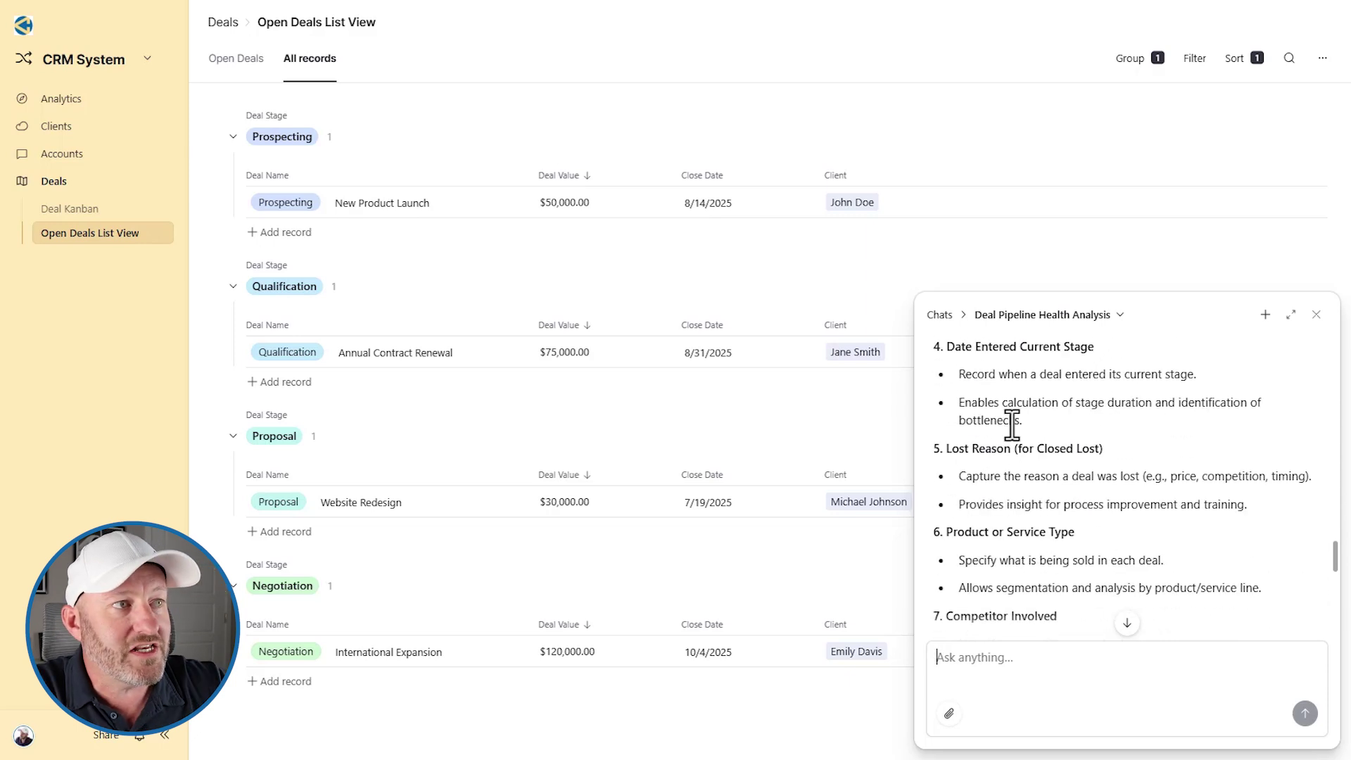
scroll(1011, 419, "up", 2)
scroll(992, 419, "up", 2)
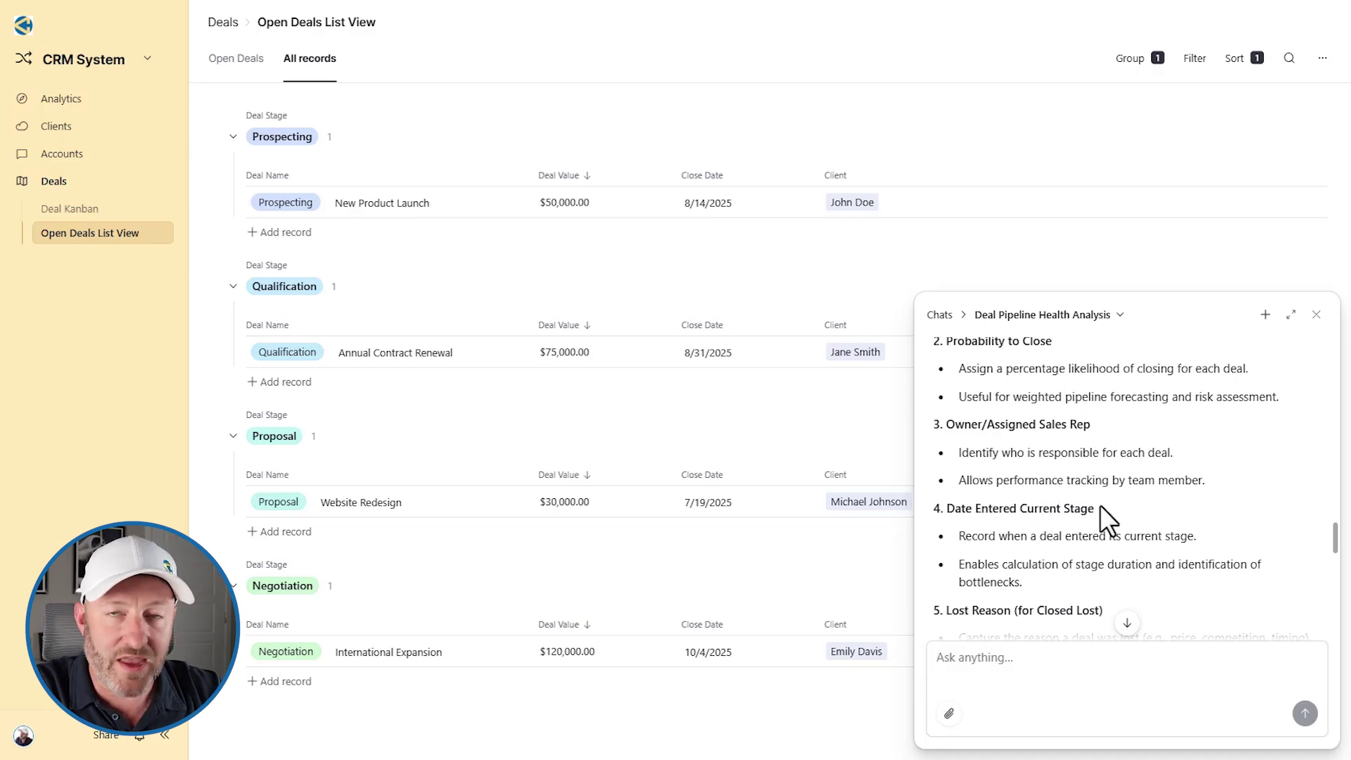
scroll(1100, 505, "down", 1)
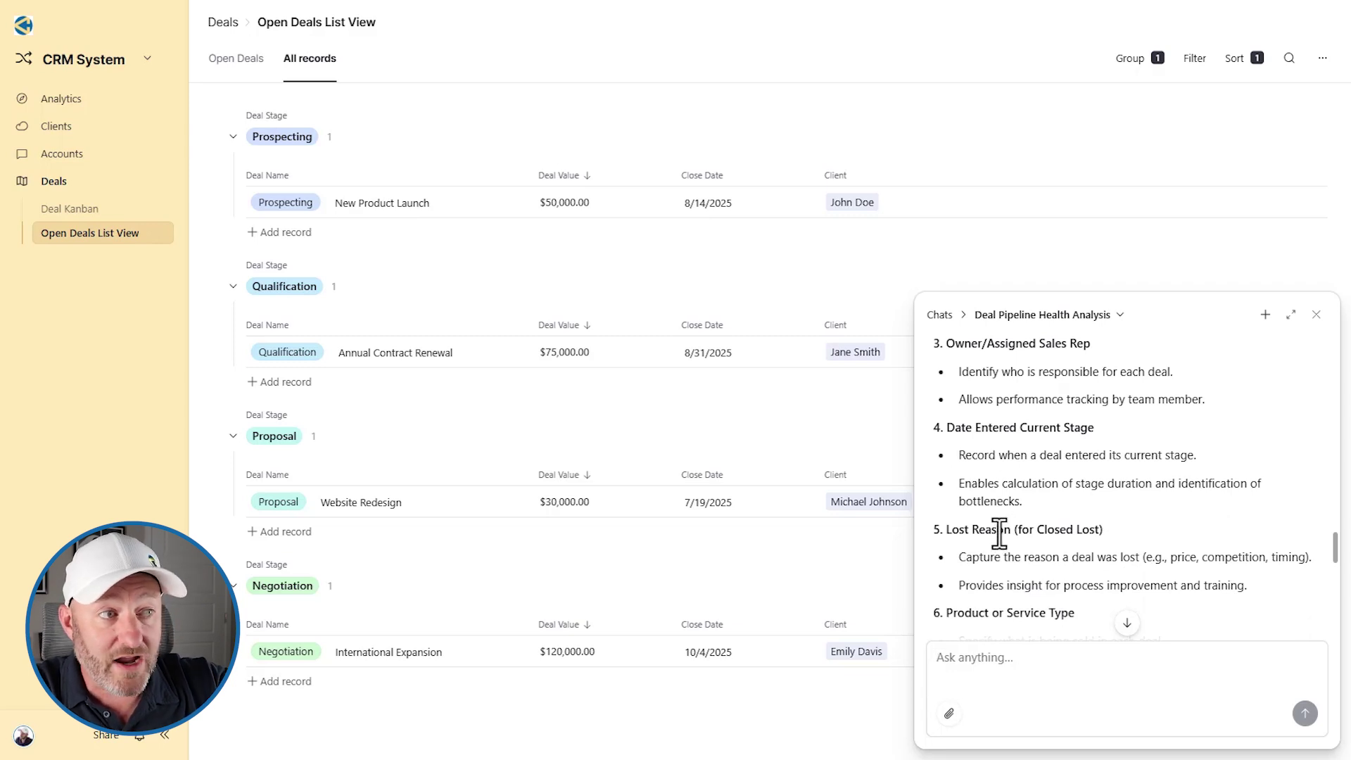
scroll(998, 532, "down", 1)
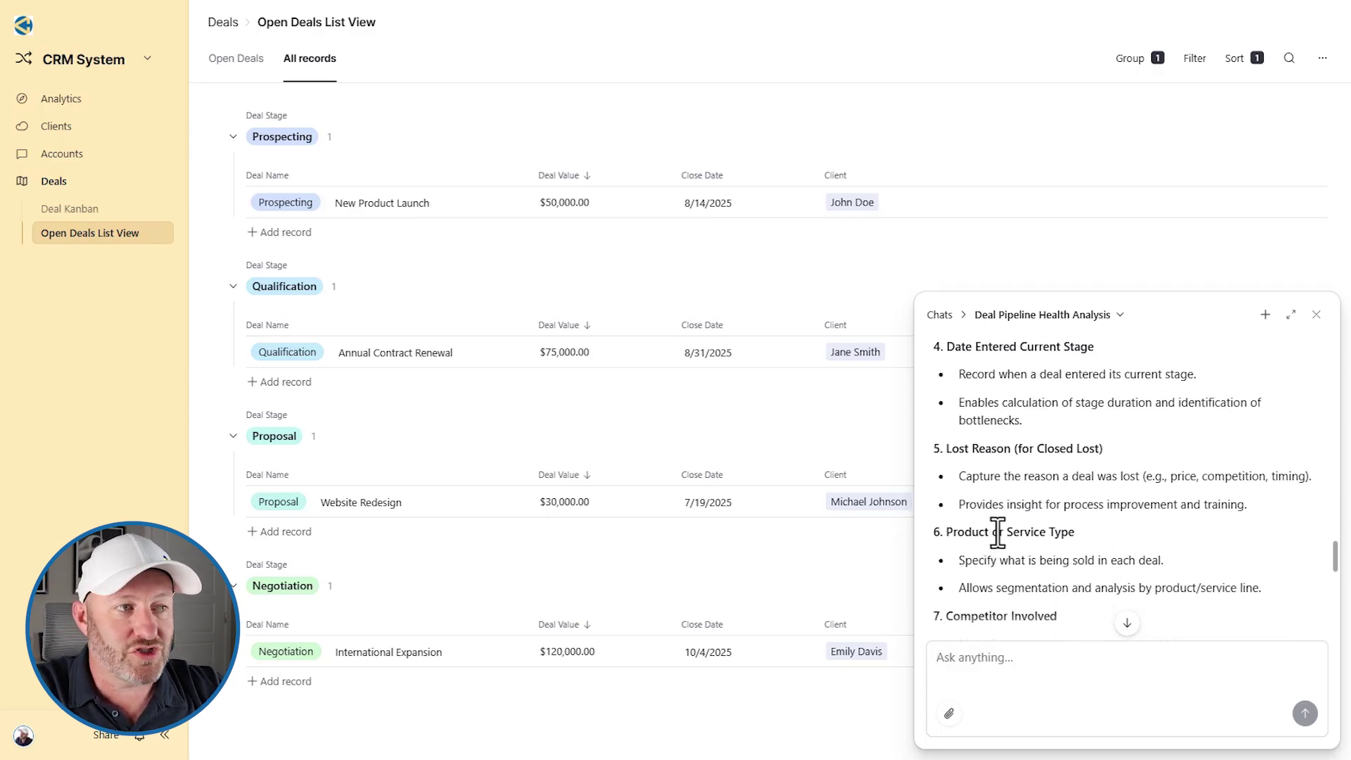
scroll(999, 533, "down", 1)
scroll(1003, 522, "down", 1)
scroll(1014, 522, "down", 1)
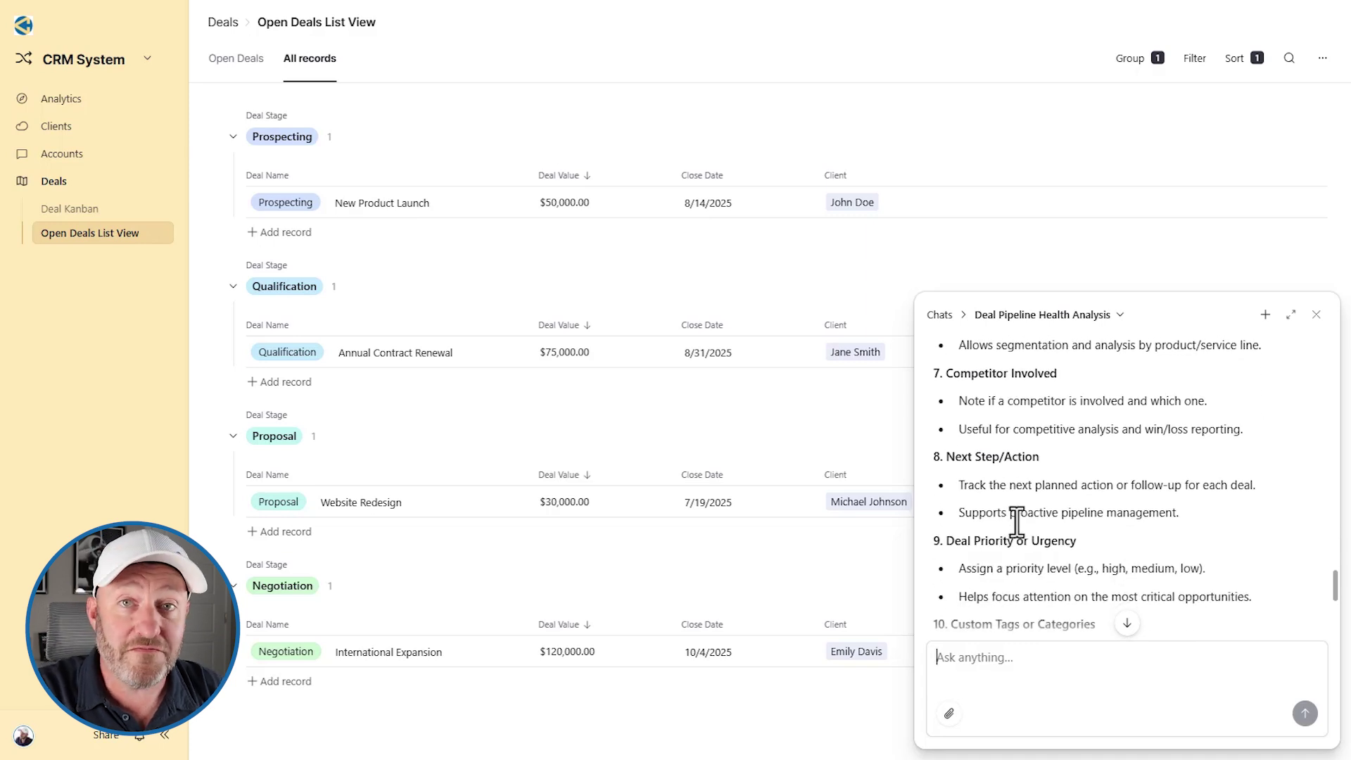